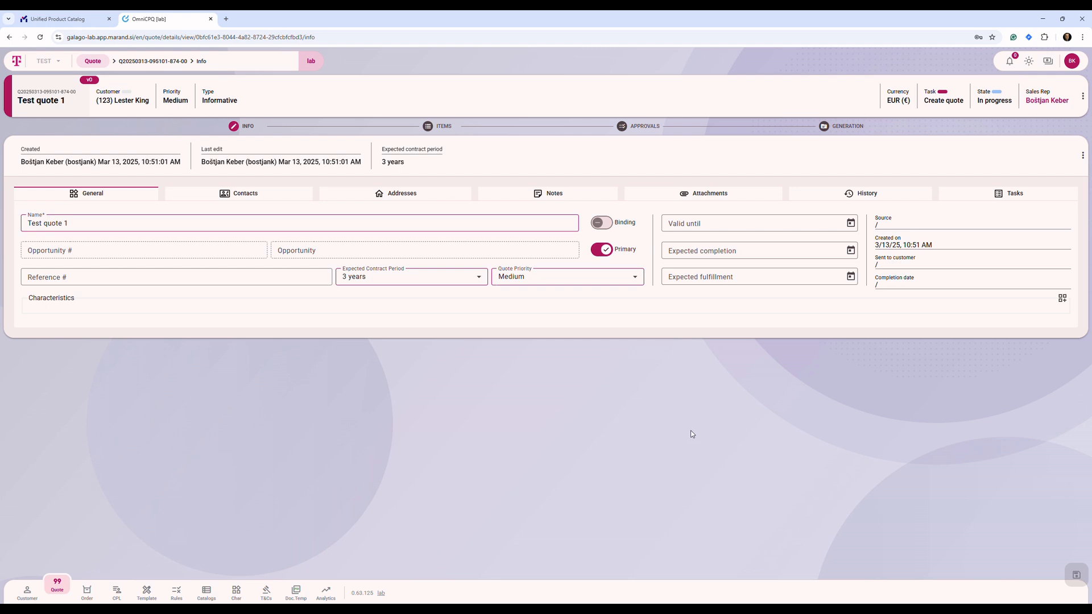
Go to the quote's items and start adding an item from the Bundles category.
{"action": "left_click", "coordinate": [458, 127]}
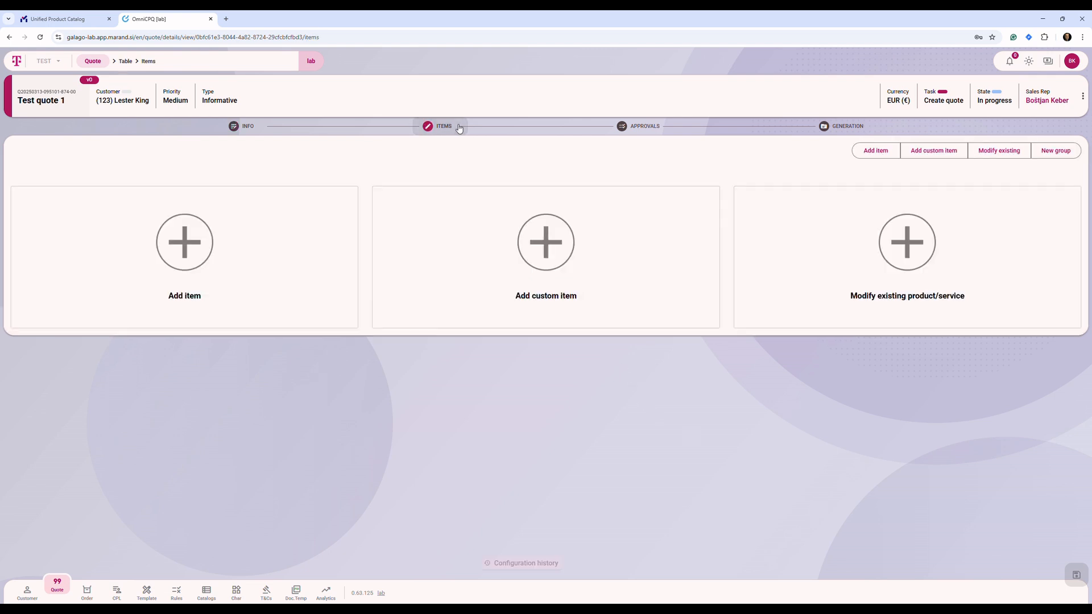
{"action": "left_click", "coordinate": [197, 243]}
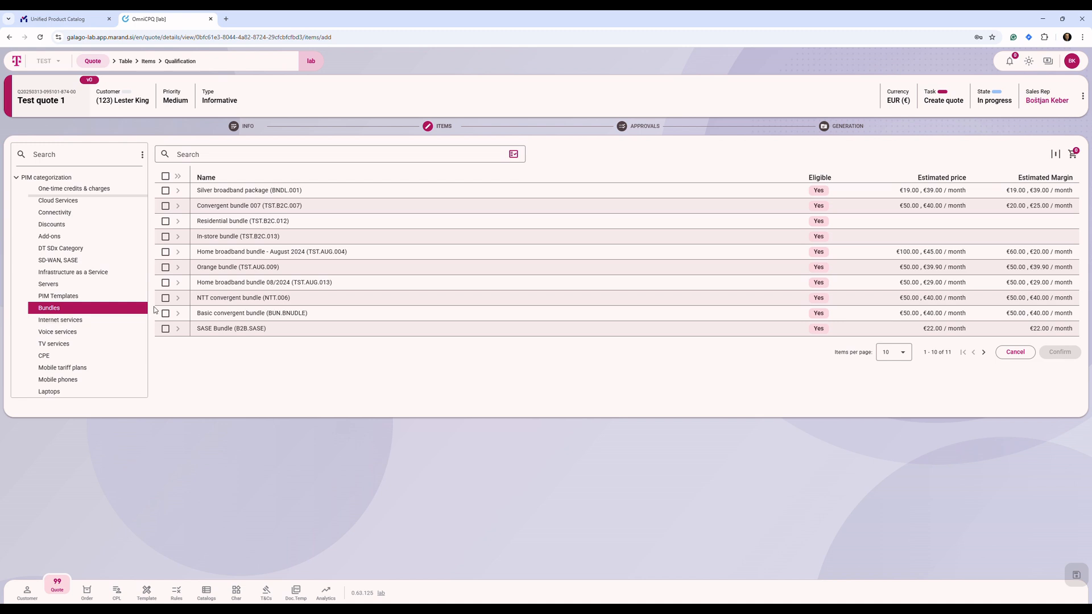
{"action": "left_click", "coordinate": [240, 161]}
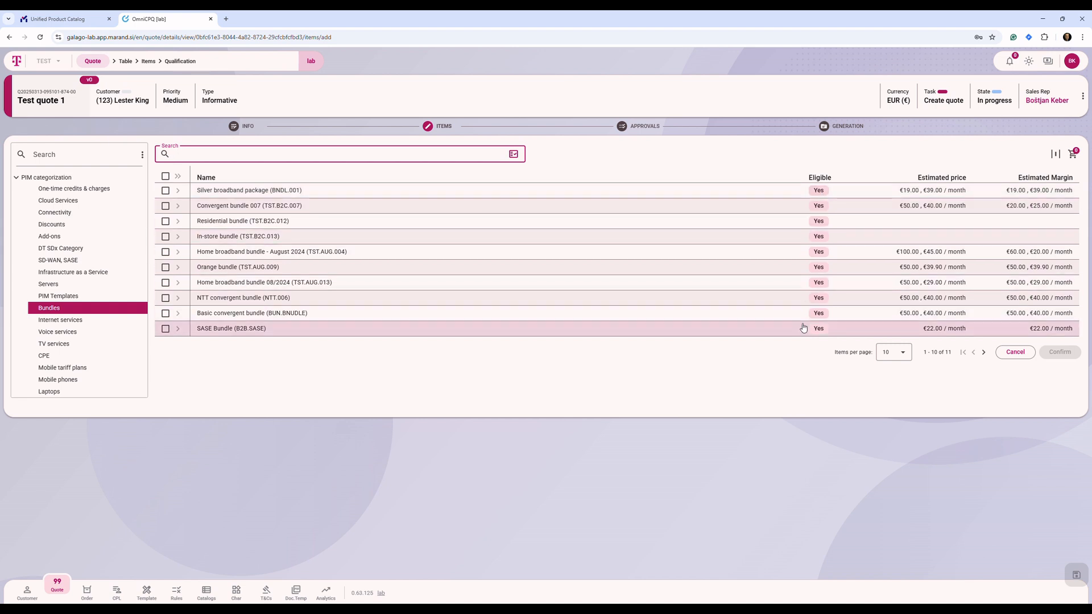
Include the ineligible bundles in the product list, examine the eligibility of each bundle, and restore the eligible-only list.
{"action": "left_click", "coordinate": [514, 156]}
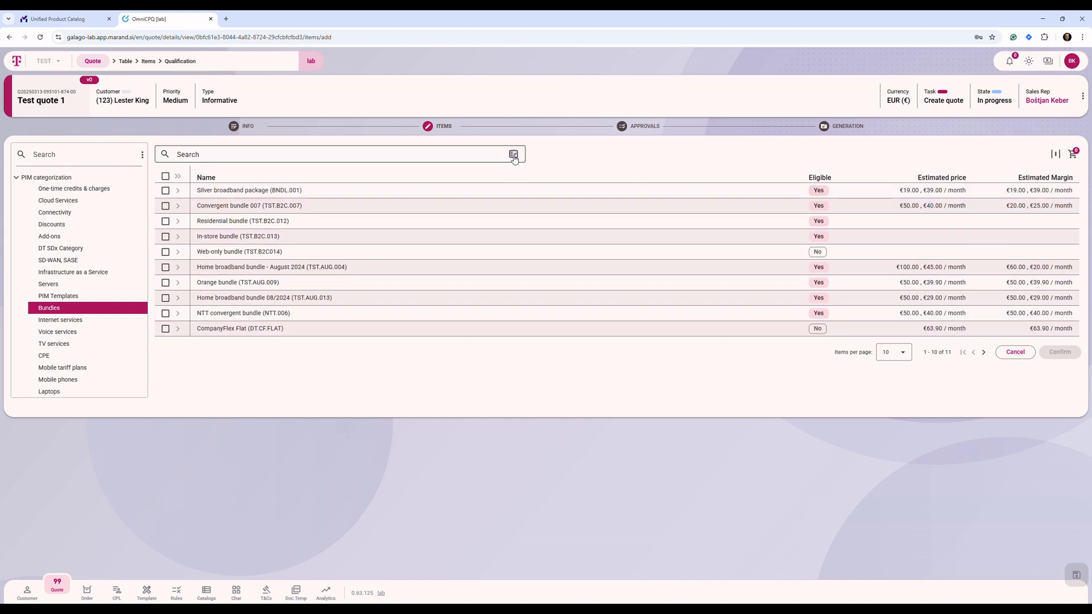
{"action": "mouse_move", "coordinate": [812, 252]}
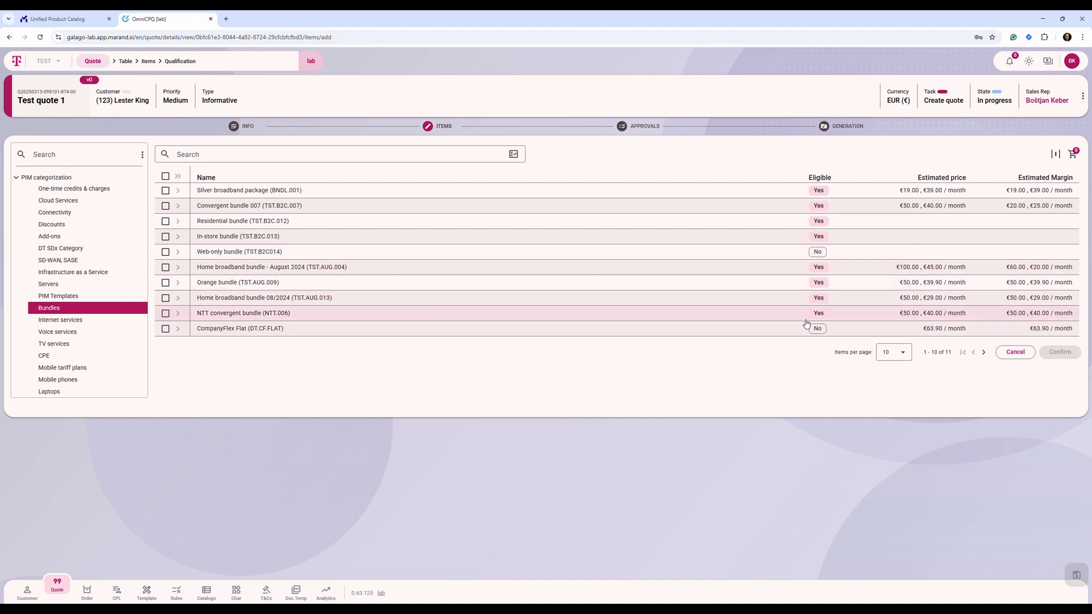
{"action": "mouse_move", "coordinate": [819, 331]}
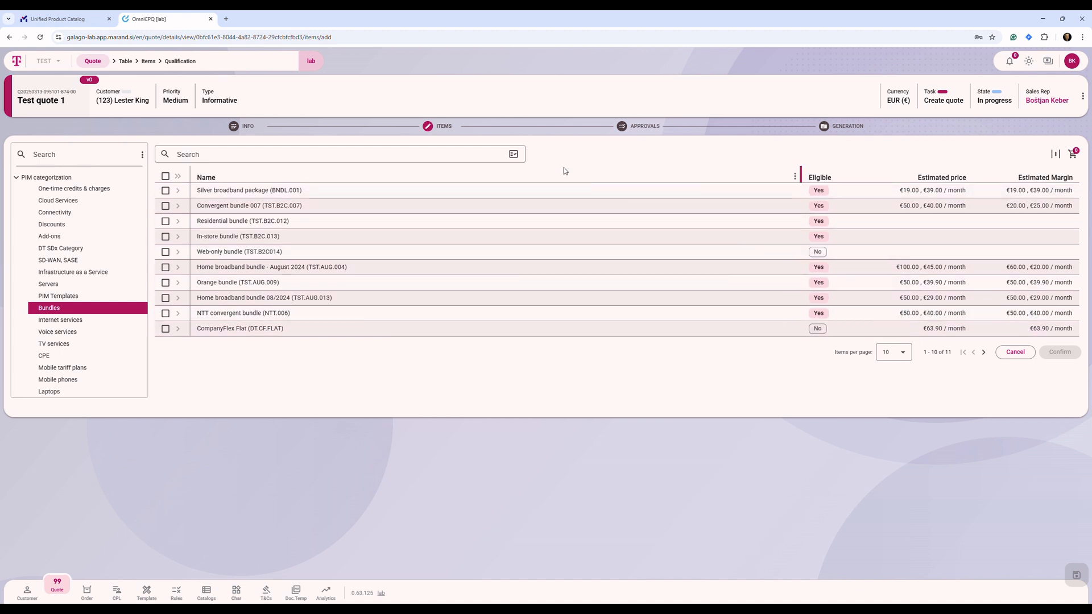
{"action": "left_click", "coordinate": [514, 154]}
Search the bundles for "007" and add Convergent bundle 007 (TST.B2C.007) to the quote.
{"action": "left_click", "coordinate": [405, 157]}
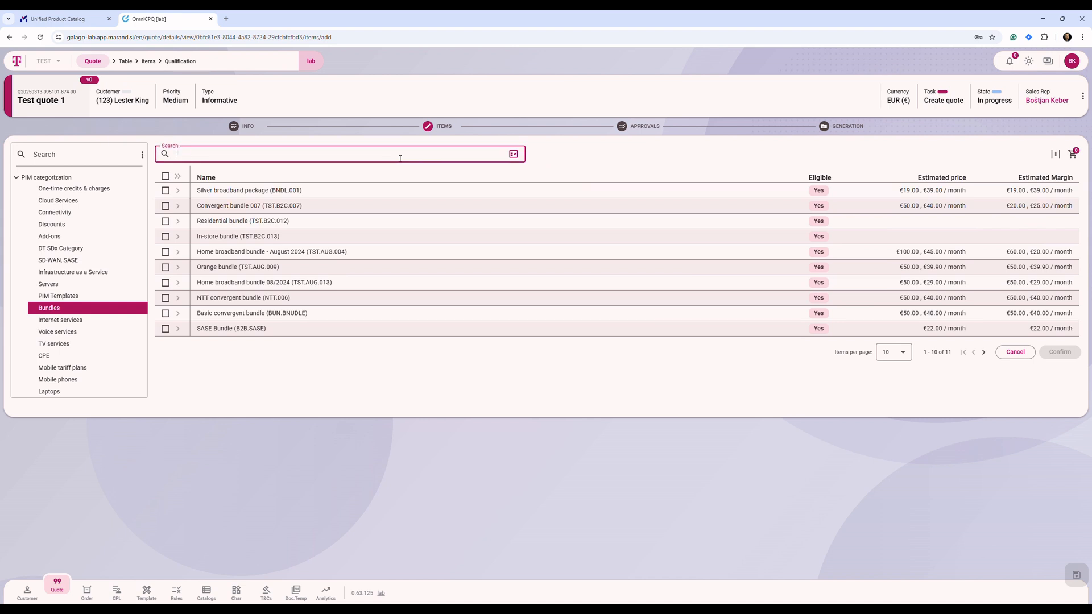
{"action": "type", "text": "007"}
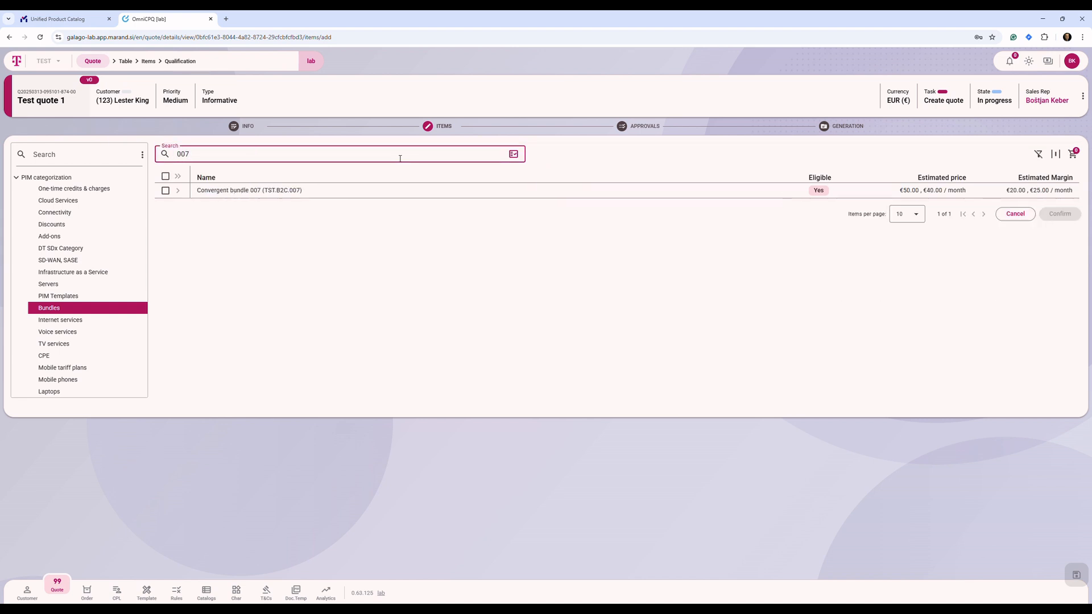
{"action": "left_click", "coordinate": [276, 193]}
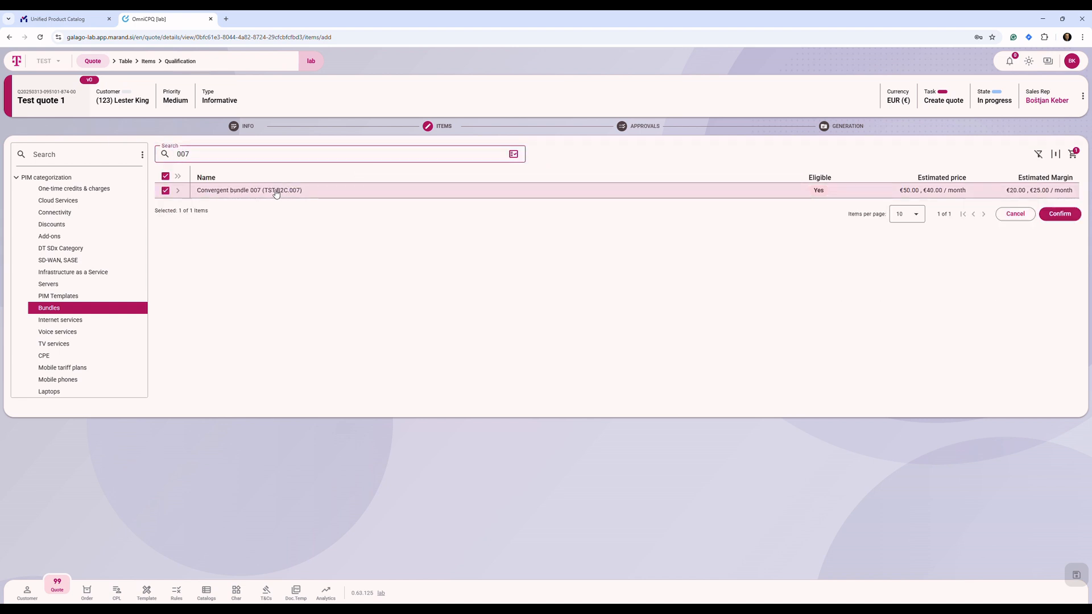
{"action": "left_click", "coordinate": [1061, 216]}
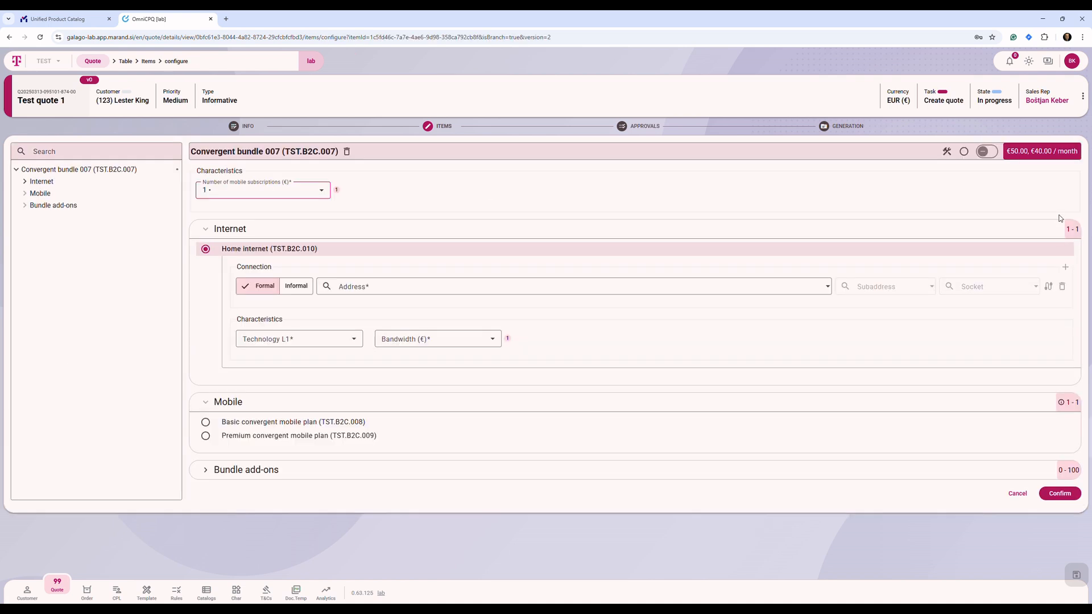
Examine the bundle's price breakdown and try 2 and 3 as its number of mobile subscriptions.
{"action": "mouse_move", "coordinate": [1024, 154]}
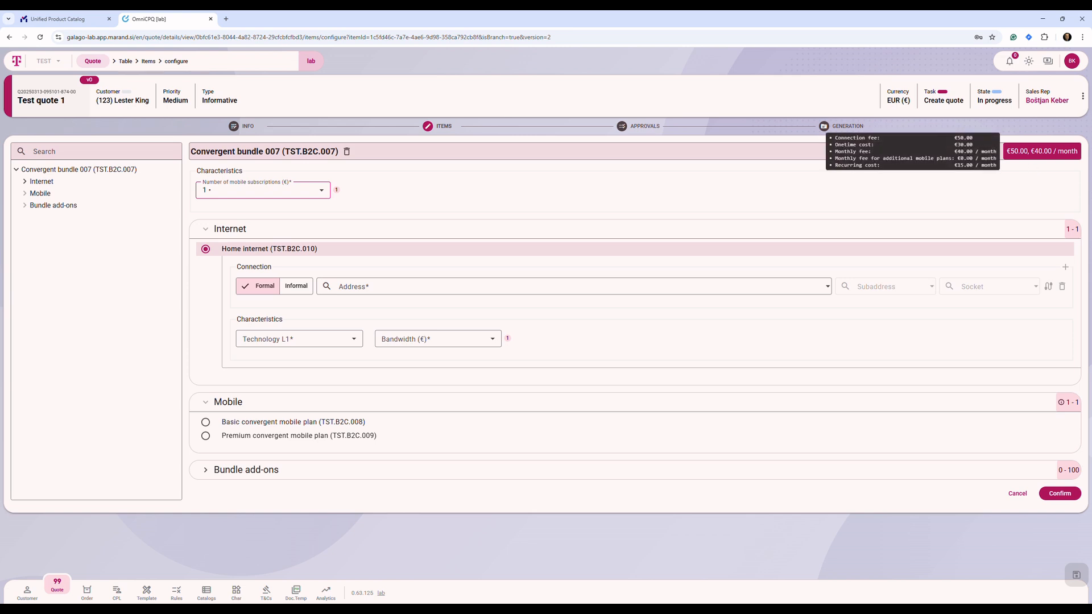
{"action": "left_click", "coordinate": [322, 191]}
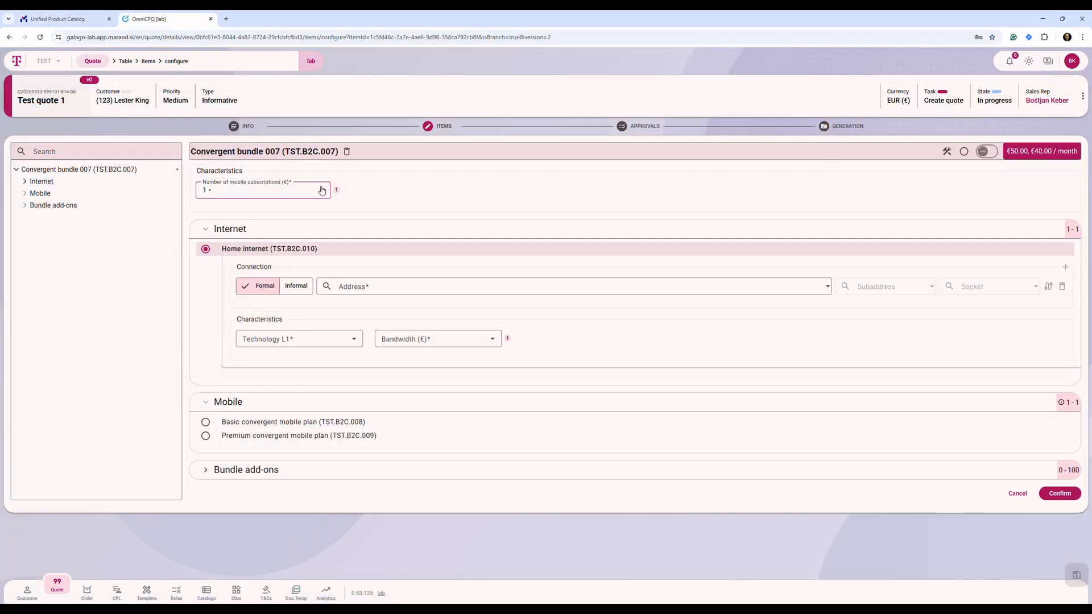
{"action": "left_click", "coordinate": [322, 190]}
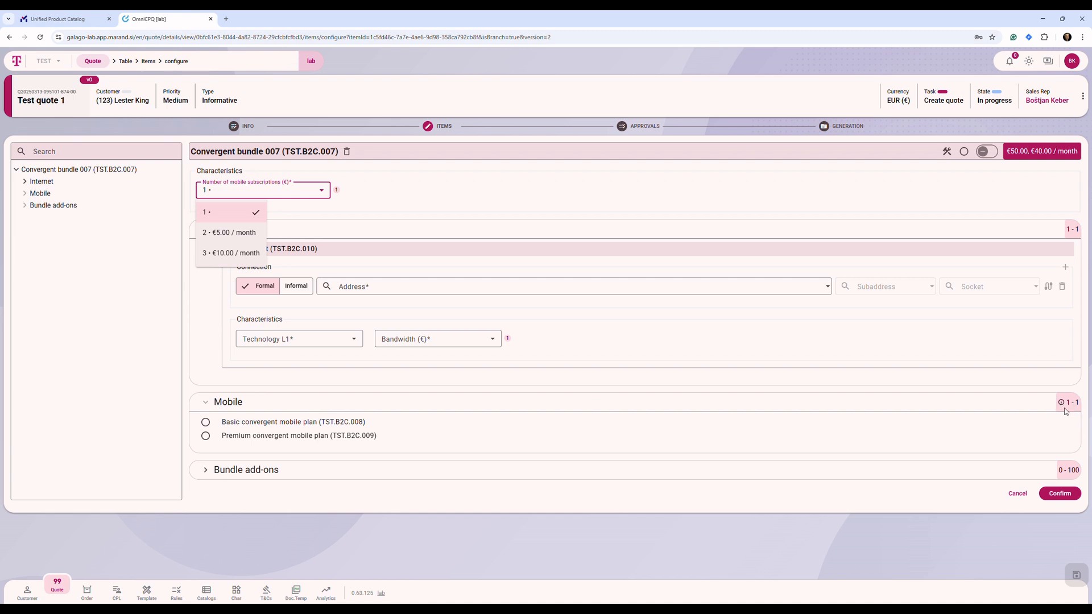
{"action": "left_click", "coordinate": [239, 233]}
{"action": "mouse_move", "coordinate": [1066, 406]}
{"action": "left_click", "coordinate": [318, 193]}
{"action": "left_click", "coordinate": [250, 256]}
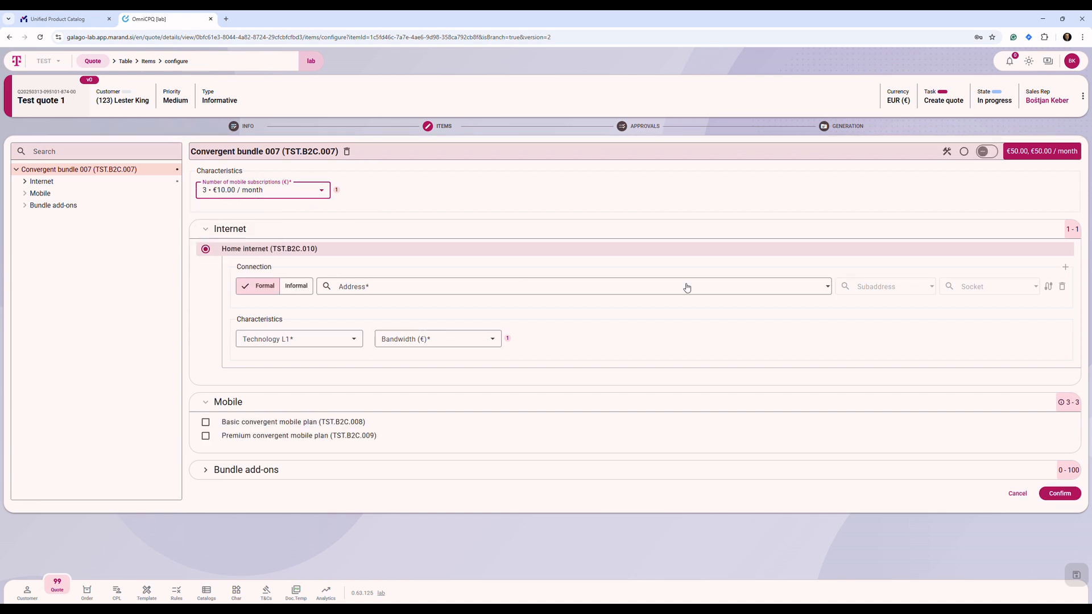
Set the bundle's number of mobile subscriptions to 2.
{"action": "mouse_move", "coordinate": [1062, 404]}
{"action": "left_click", "coordinate": [317, 192]}
{"action": "left_click", "coordinate": [268, 232]}
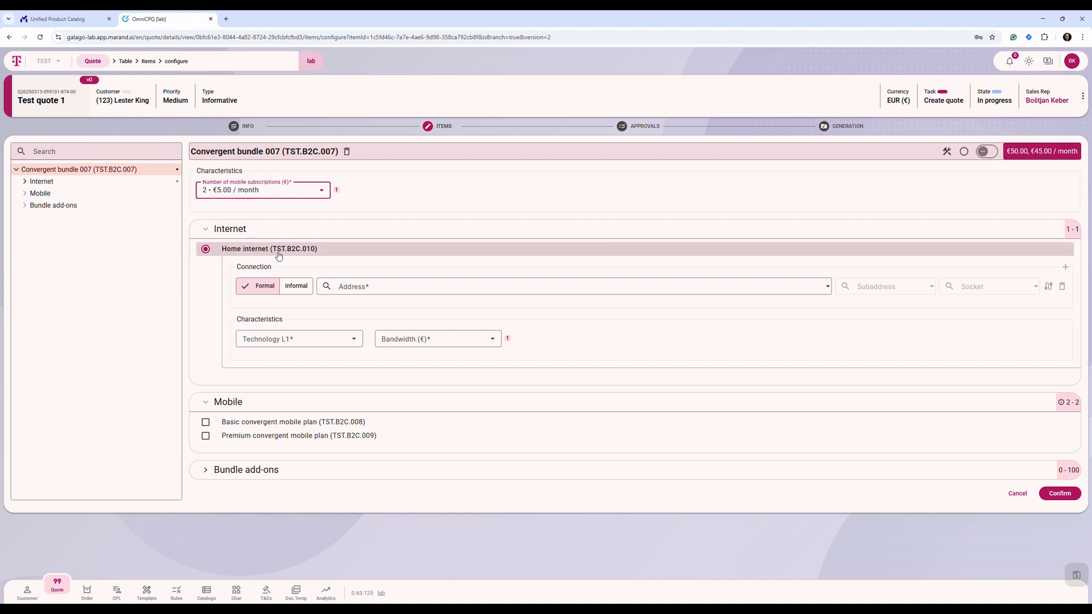
Make the Home internet connection informal and choose the fourth suggested address for it.
{"action": "left_click", "coordinate": [301, 287]}
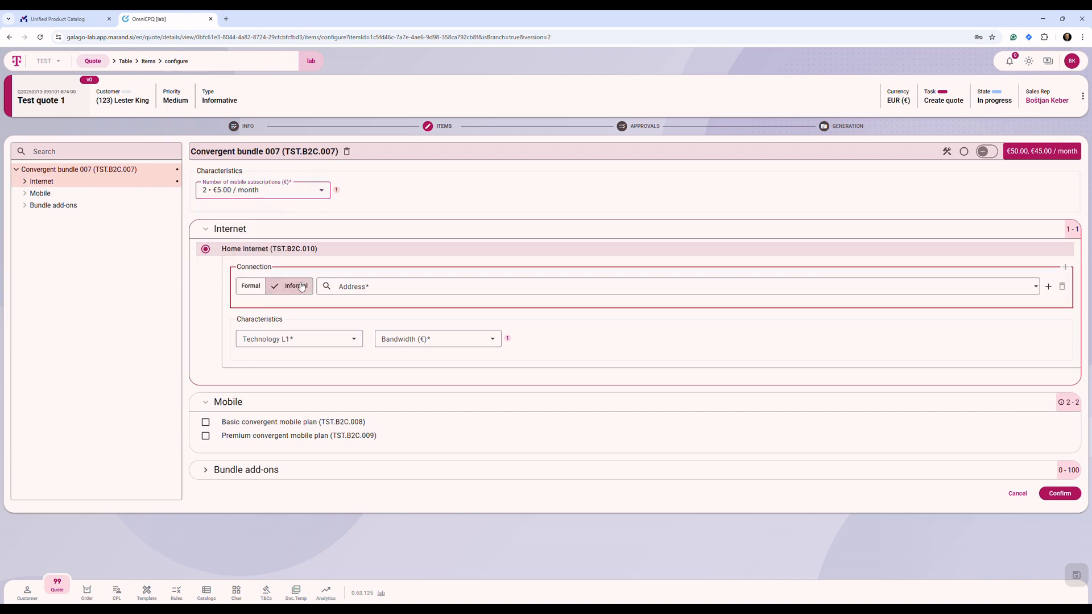
{"action": "left_click", "coordinate": [362, 288]}
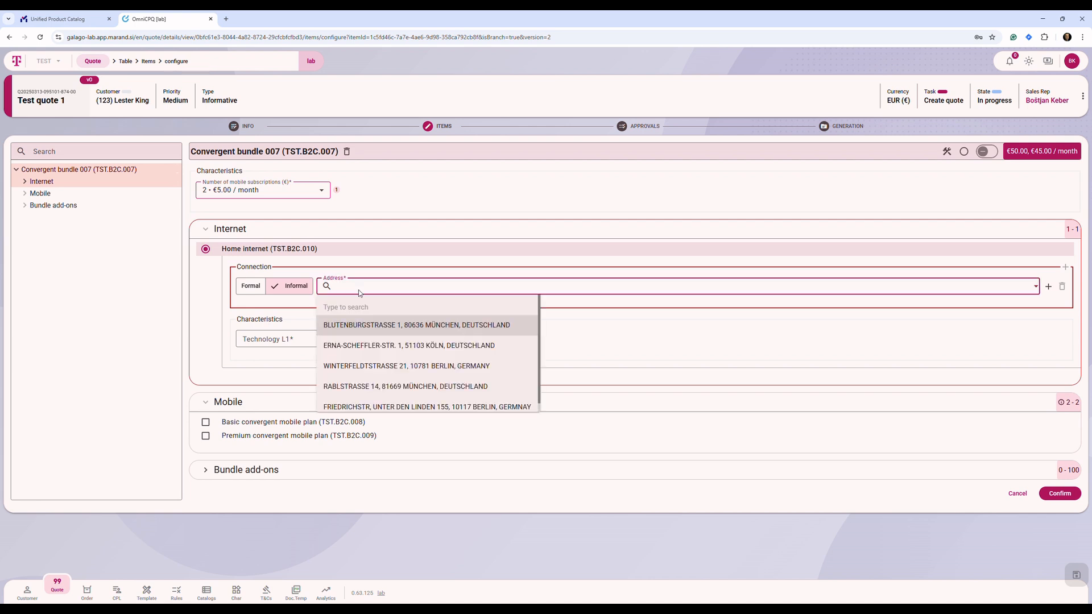
{"action": "left_click", "coordinate": [375, 387]}
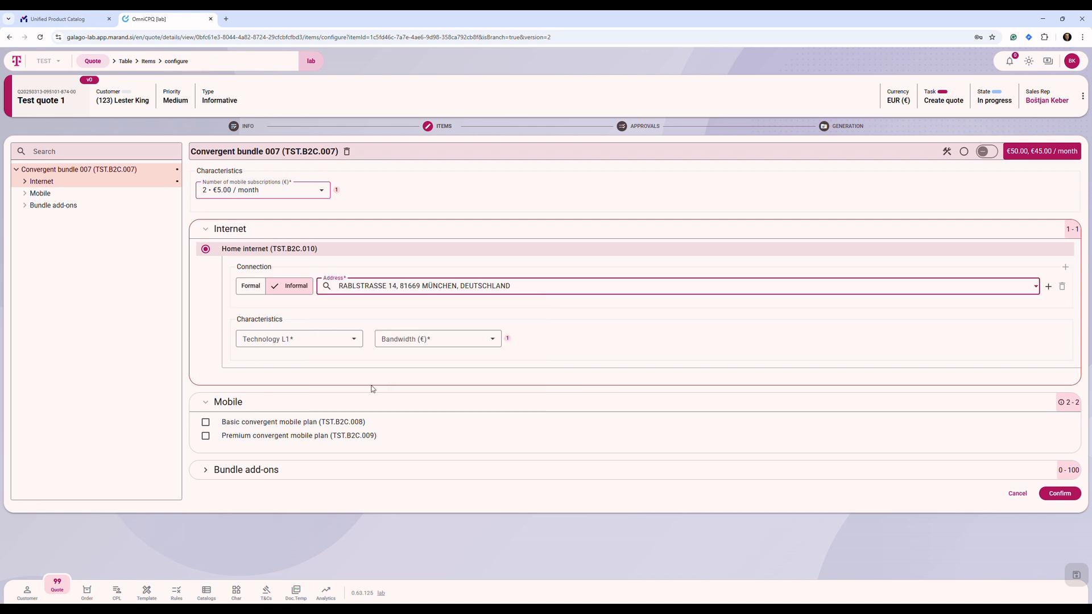
Try Copper as the Home internet technology and look at the bandwidth options it offers.
{"action": "left_click", "coordinate": [353, 341]}
{"action": "left_click", "coordinate": [261, 364]}
{"action": "left_click", "coordinate": [430, 344]}
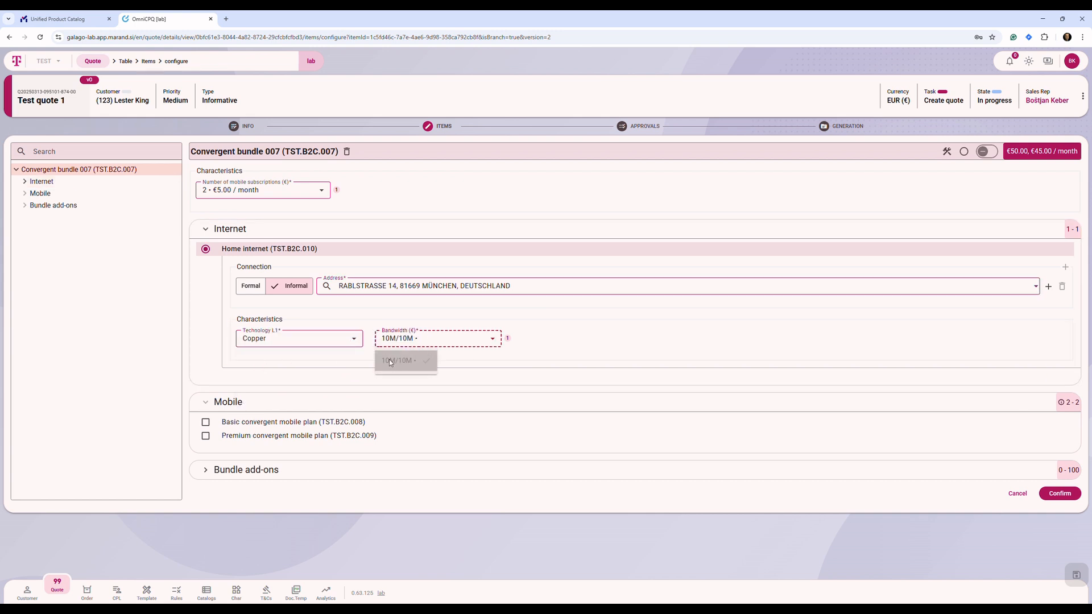
{"action": "left_click", "coordinate": [355, 343]}
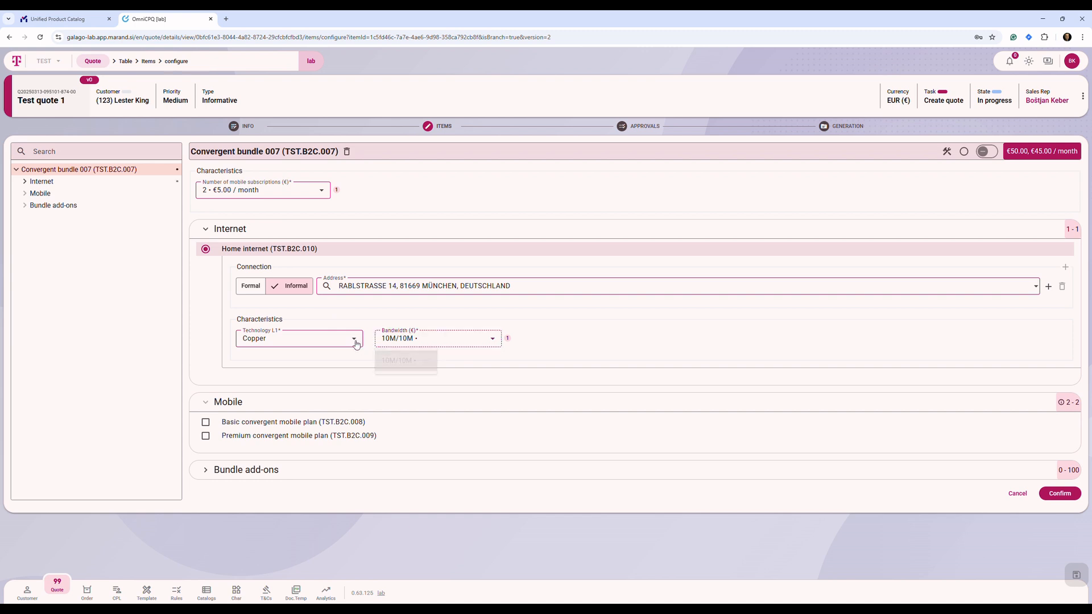
Set the Home internet technology to Fiber with a bandwidth of 1G/1G.
{"action": "left_click", "coordinate": [355, 342]}
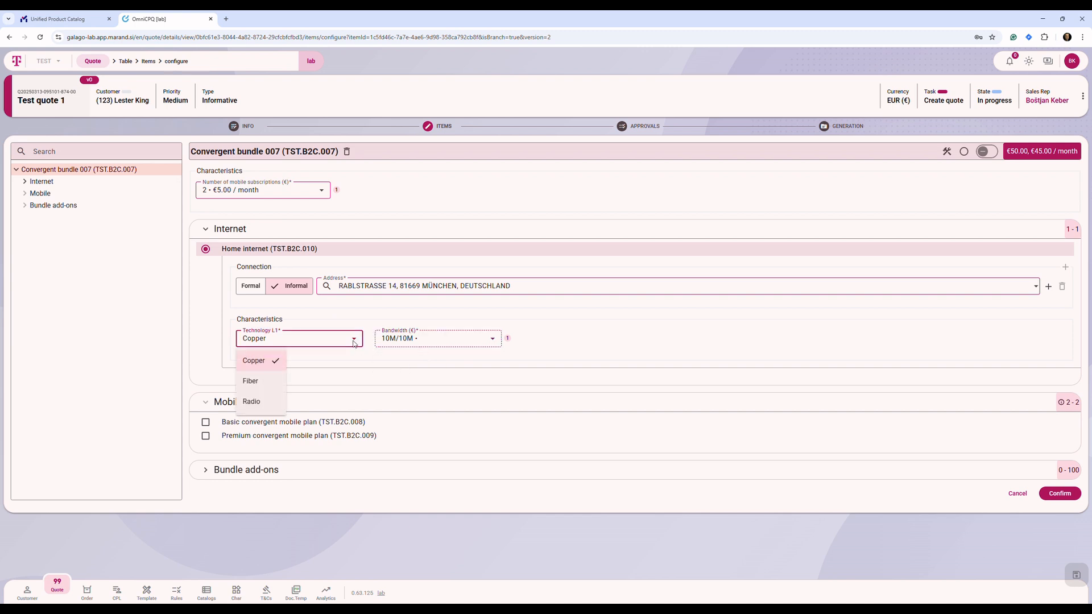
{"action": "left_click", "coordinate": [262, 382]}
{"action": "left_click", "coordinate": [422, 344]}
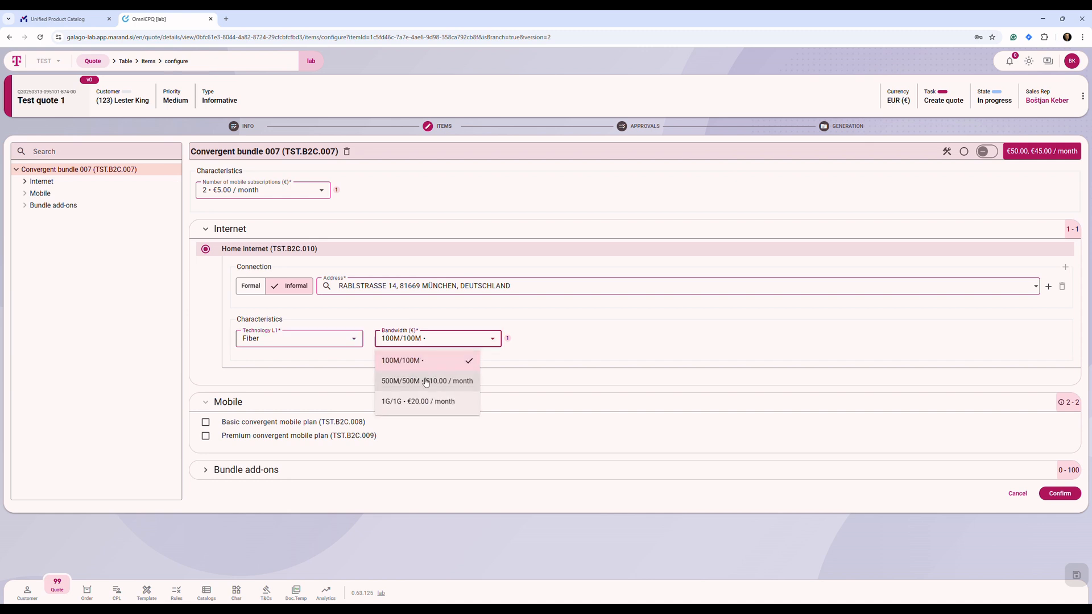
{"action": "left_click", "coordinate": [425, 402]}
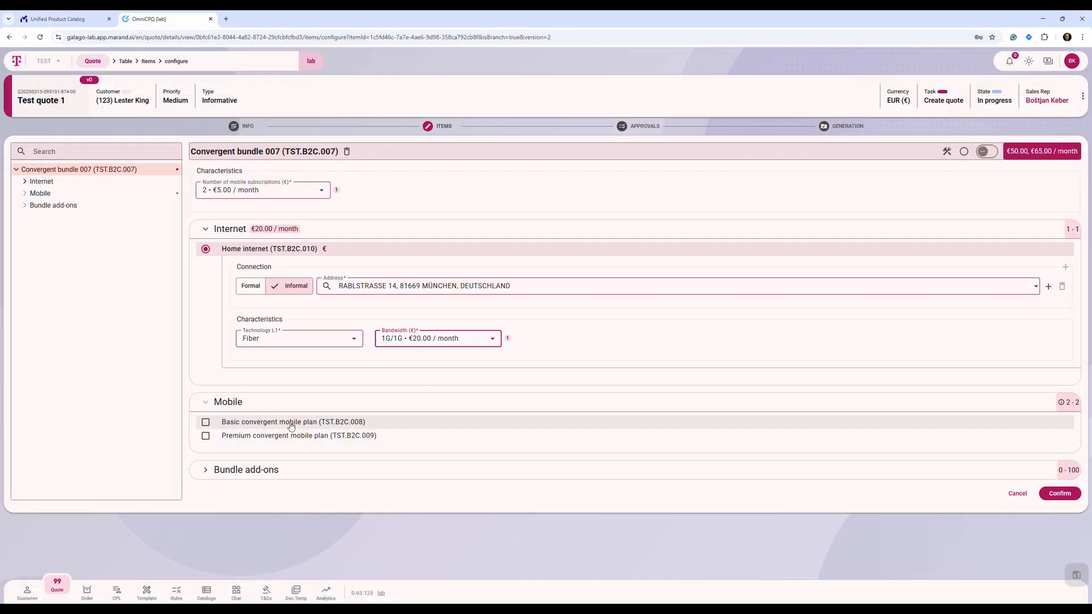
Include the Basic convergent mobile plan, enter its mobile phone number, and copy that number for reuse.
{"action": "left_click", "coordinate": [206, 423]}
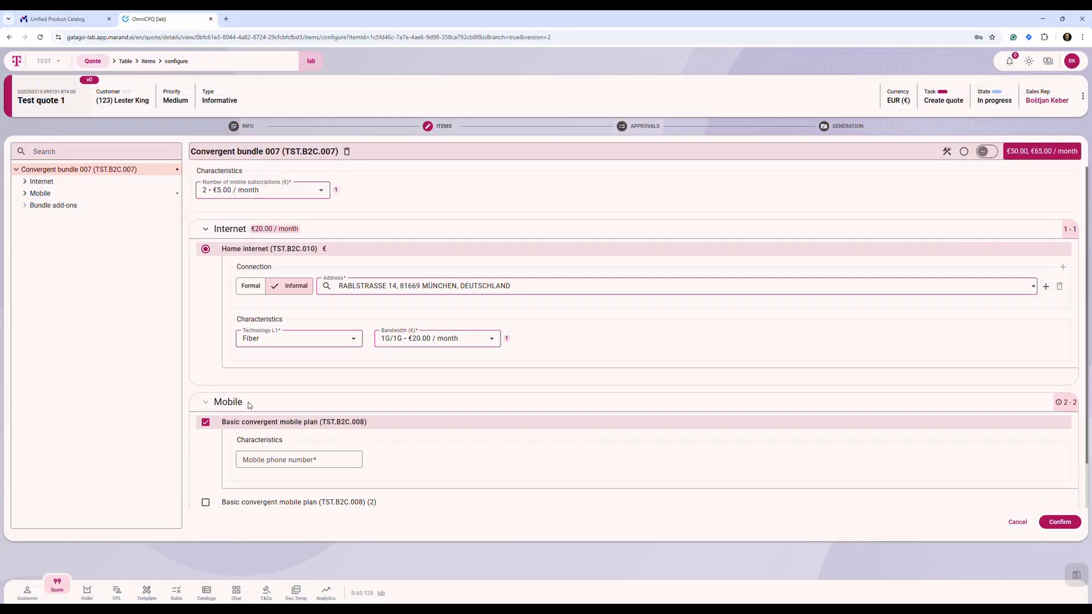
{"action": "scroll", "coordinate": [248, 408], "scroll_direction": "down", "scroll_amount": 1}
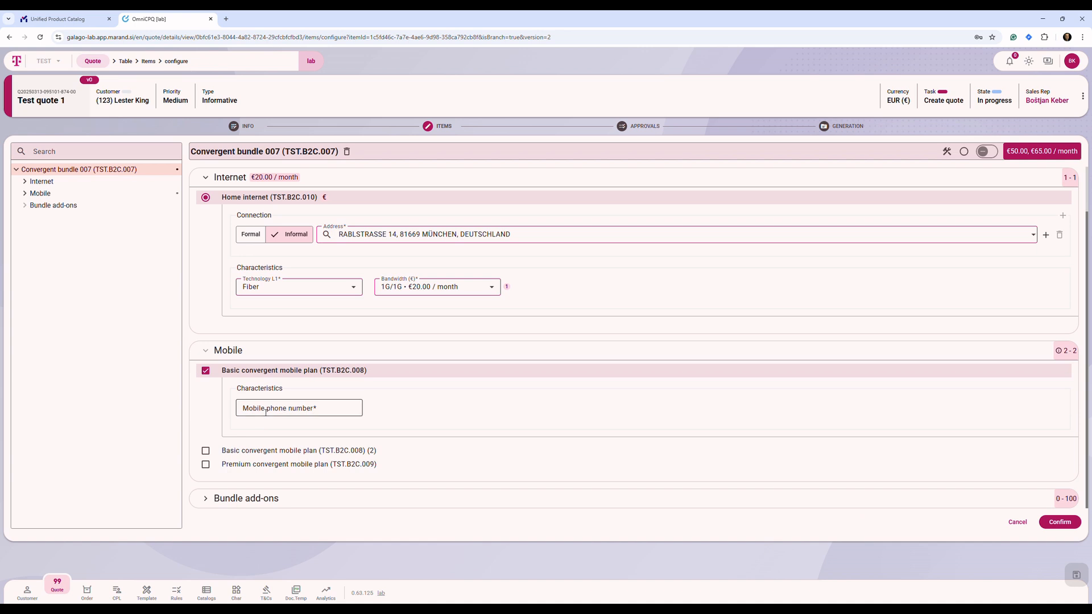
{"action": "left_click", "coordinate": [266, 410]}
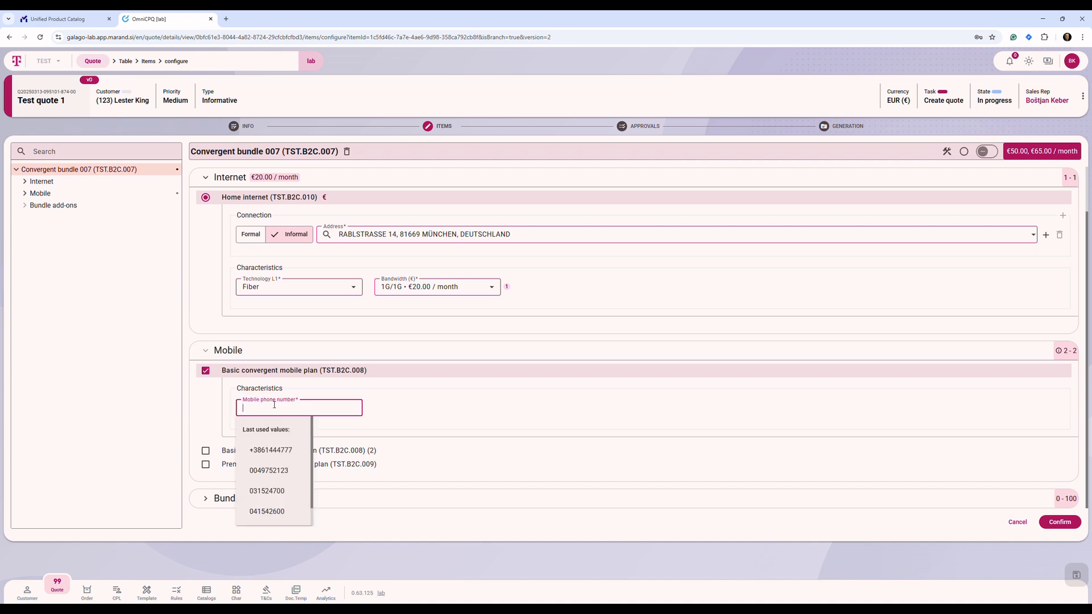
{"action": "key", "text": "ctrl+a"}
{"action": "key", "text": "ctrl+c"}
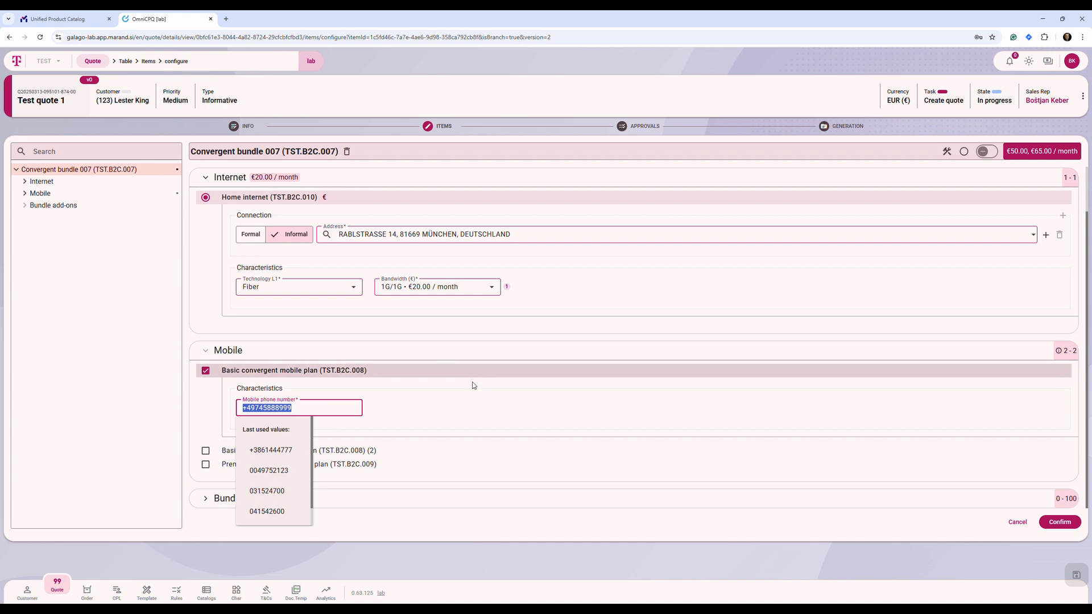
{"action": "left_click", "coordinate": [447, 399]}
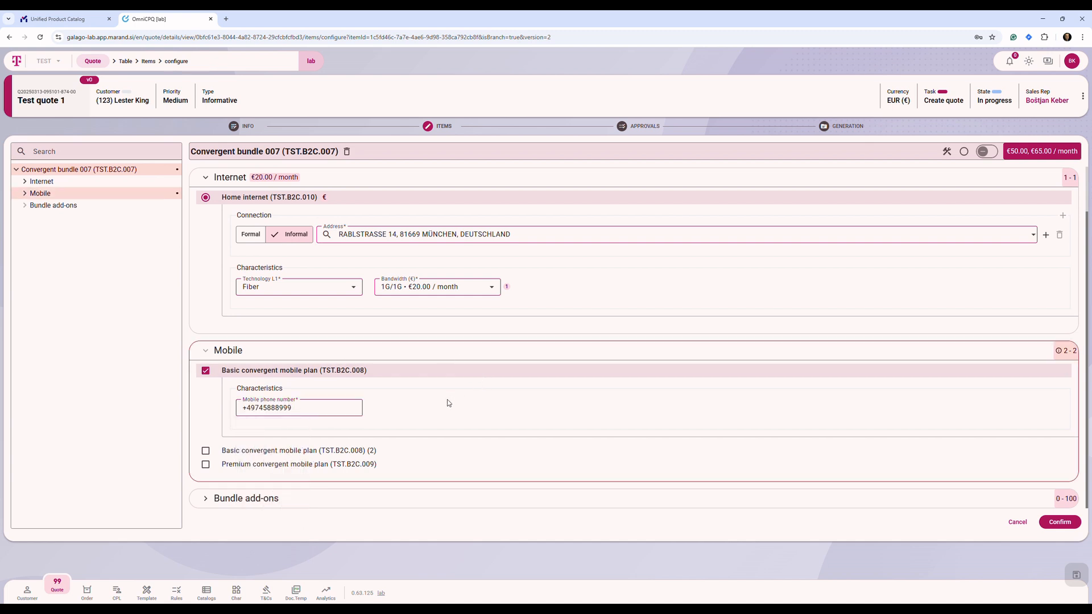
Include the Premium convergent mobile plan and give it the copied mobile phone number with a different last digit.
{"action": "left_click", "coordinate": [206, 464]}
{"action": "scroll", "coordinate": [323, 455], "scroll_direction": "down", "scroll_amount": 1}
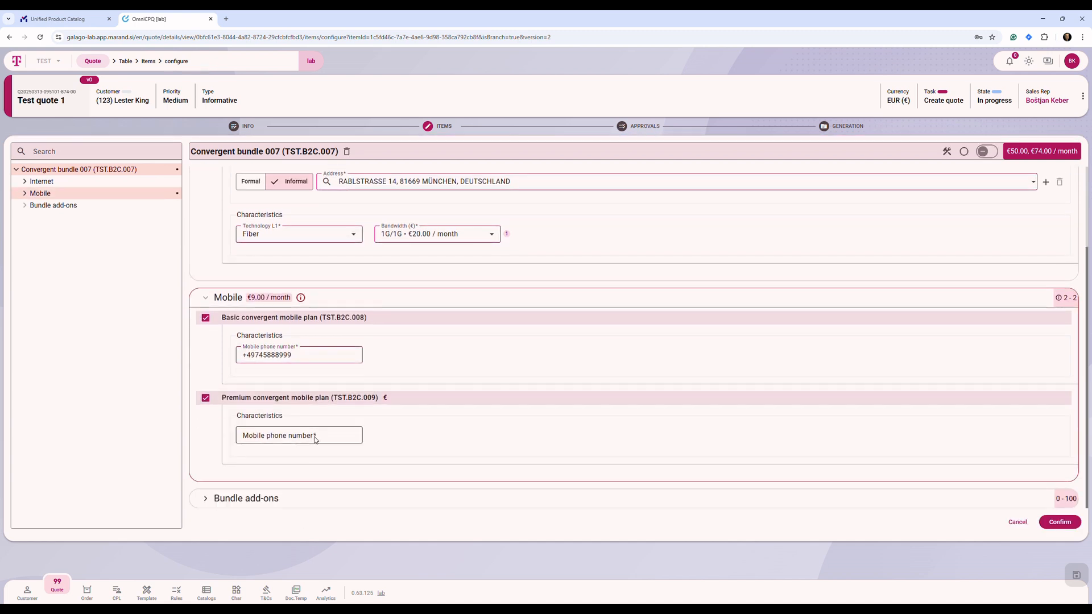
{"action": "left_click", "coordinate": [317, 440]}
{"action": "key", "text": "ctrl+v"}
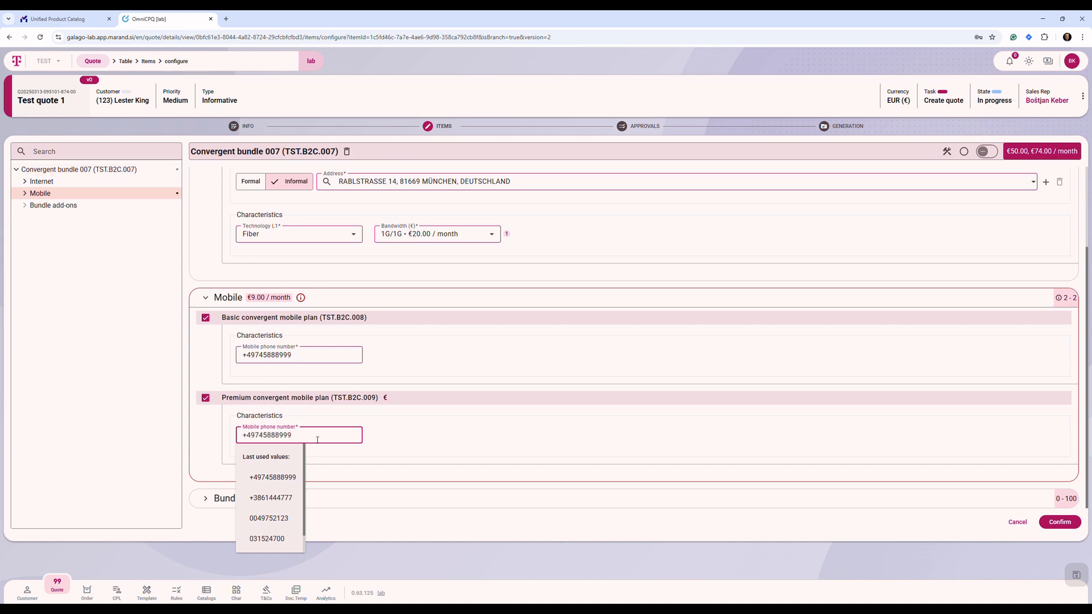
{"action": "type", "text": "8"}
{"action": "left_click", "coordinate": [521, 415]}
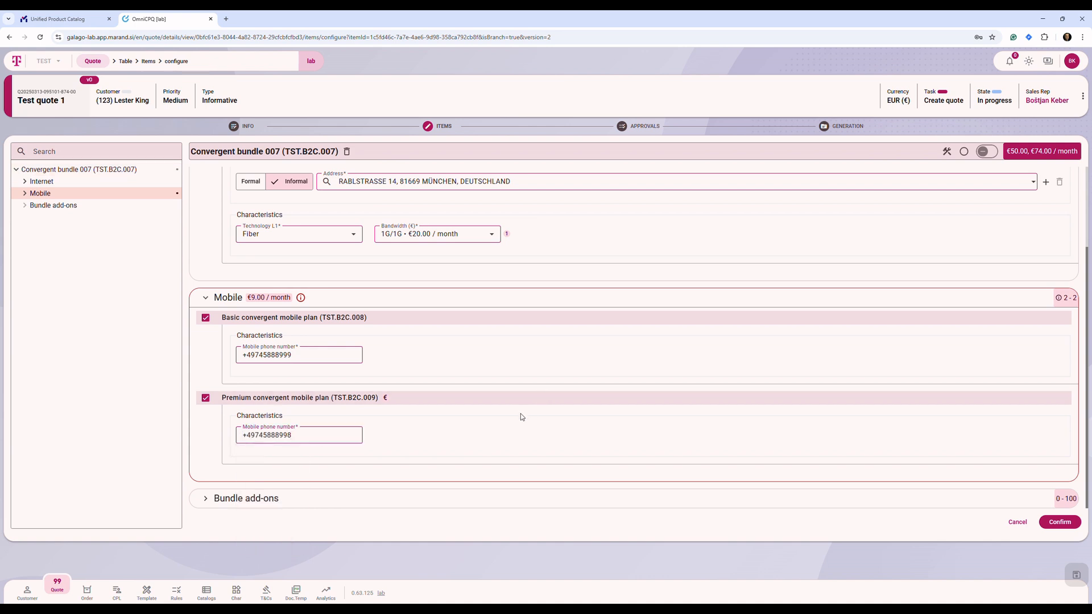
Include the Cloud drive bundle add-on with 10 GB of disk space.
{"action": "left_click", "coordinate": [208, 500]}
{"action": "left_click", "coordinate": [206, 492]}
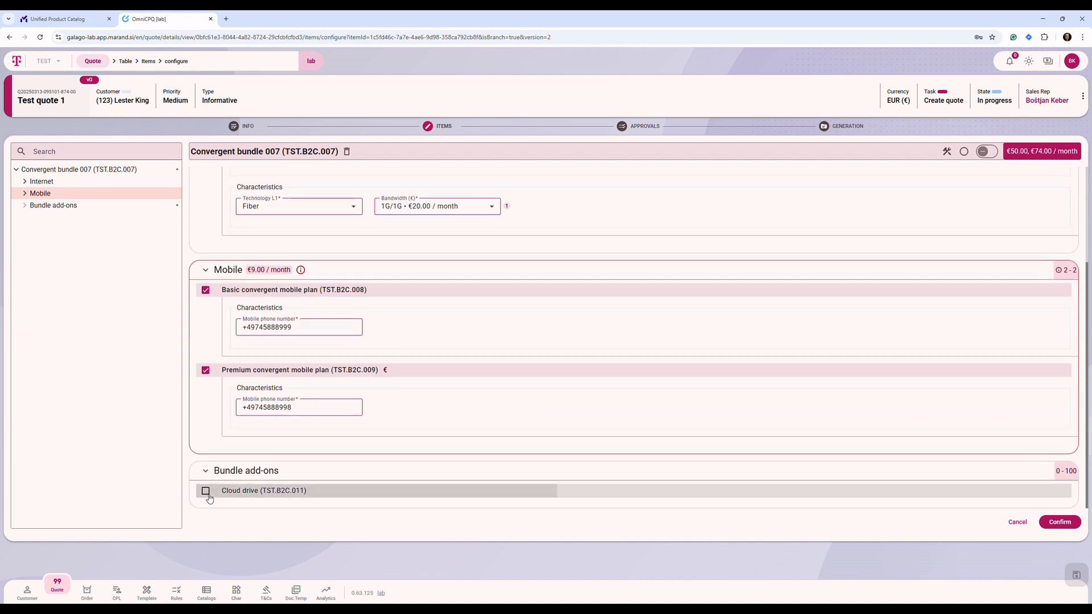
{"action": "scroll", "coordinate": [208, 500], "scroll_direction": "down", "scroll_amount": 2}
{"action": "left_click", "coordinate": [253, 450]}
{"action": "type", "text": "10"}
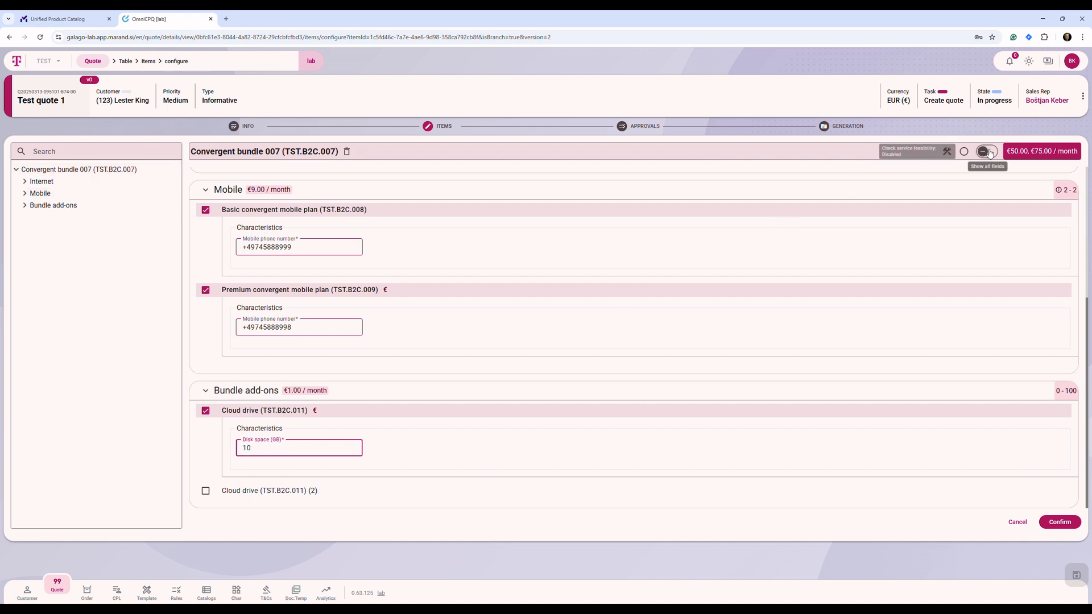
Set the Cloud drive's disk space to 25 GB.
{"action": "mouse_move", "coordinate": [1024, 148]}
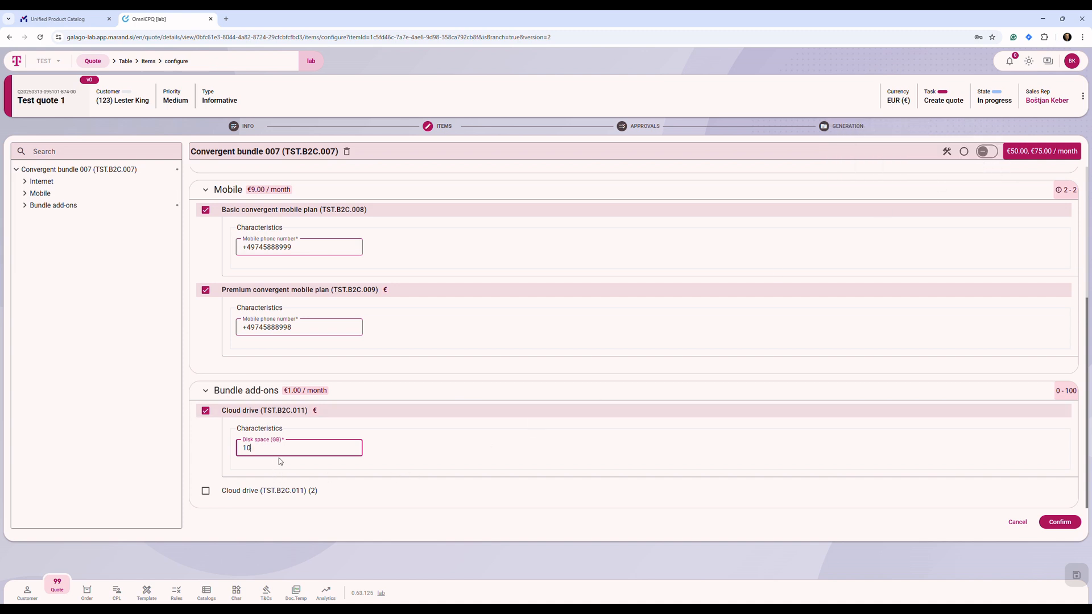
{"action": "key", "text": "BackSpace"}
{"action": "key", "text": "BackSpace"}
{"action": "type", "text": "25"}
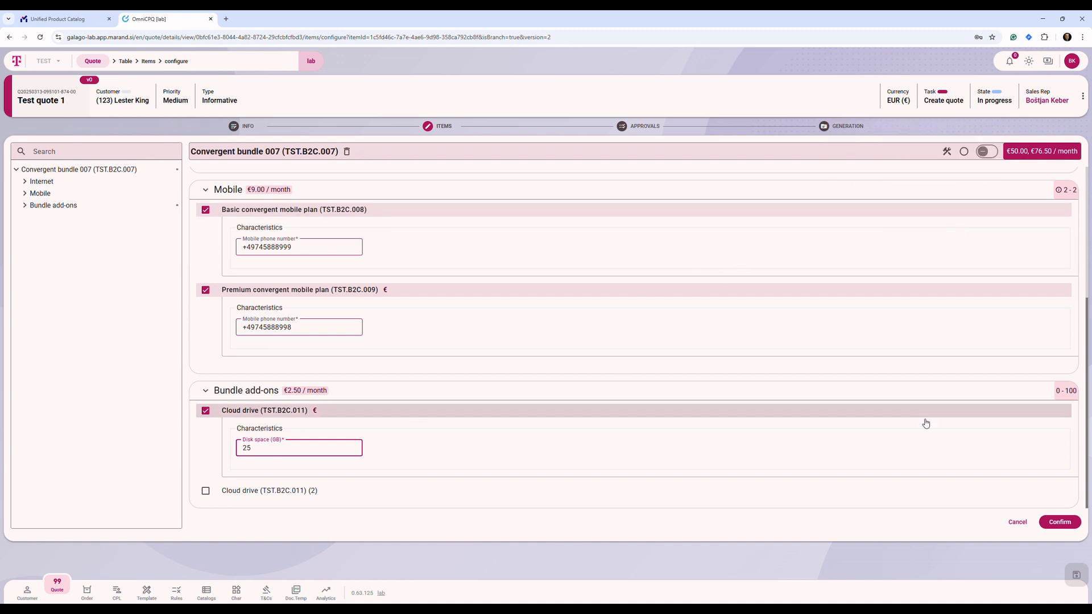
Confirm the Convergent bundle 007 configuration, save the quote and check its margin in the solution pricing.
{"action": "left_click", "coordinate": [1056, 522]}
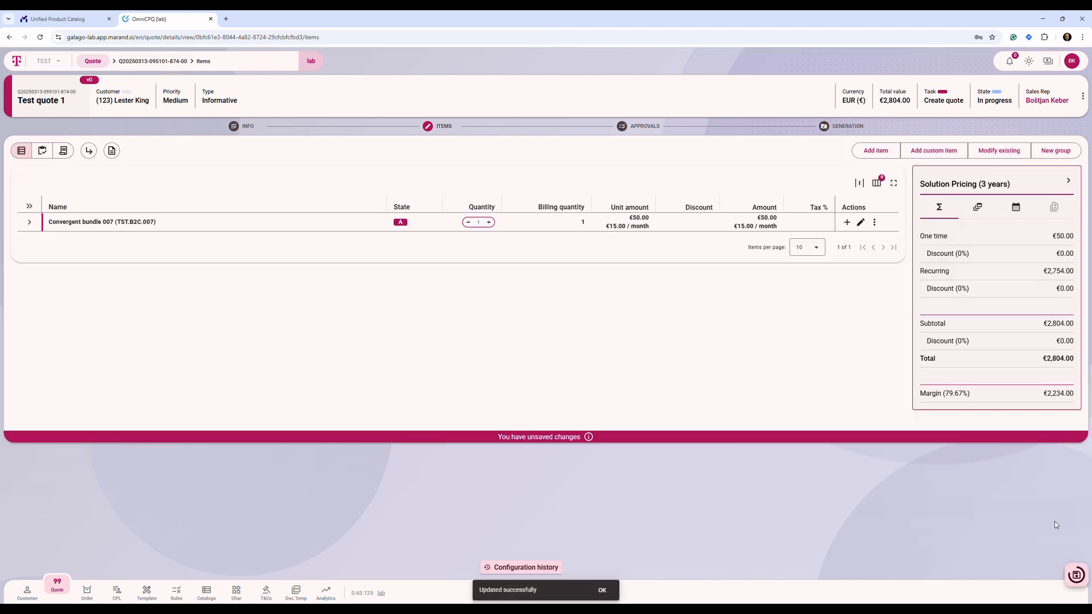
{"action": "left_click", "coordinate": [1074, 575]}
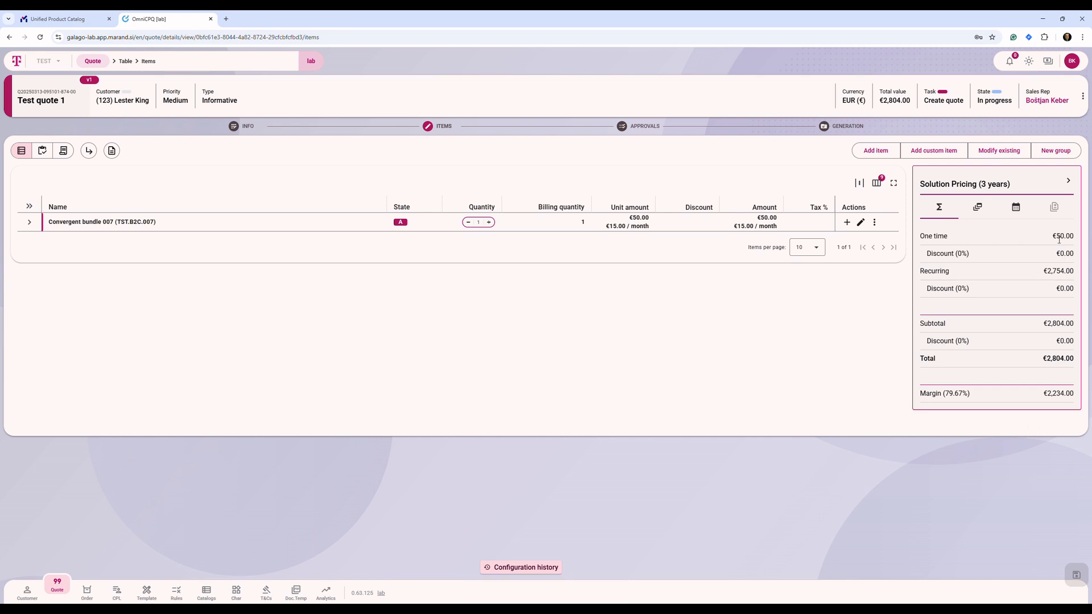
{"action": "left_click_drag", "start_coordinate": [921, 393], "coordinate": [1080, 395]}
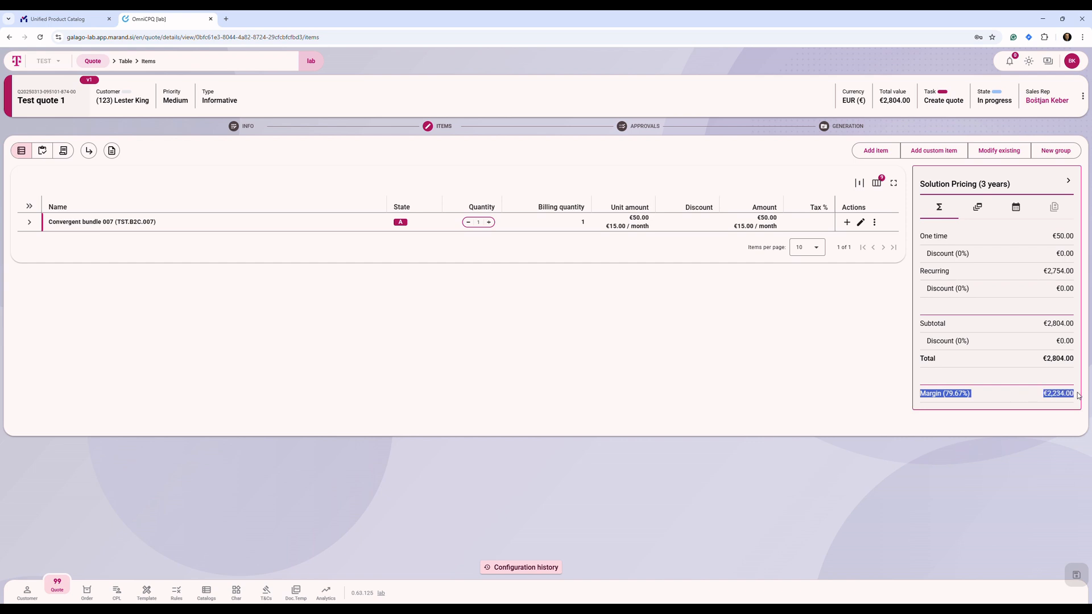
{"action": "left_click", "coordinate": [1061, 479]}
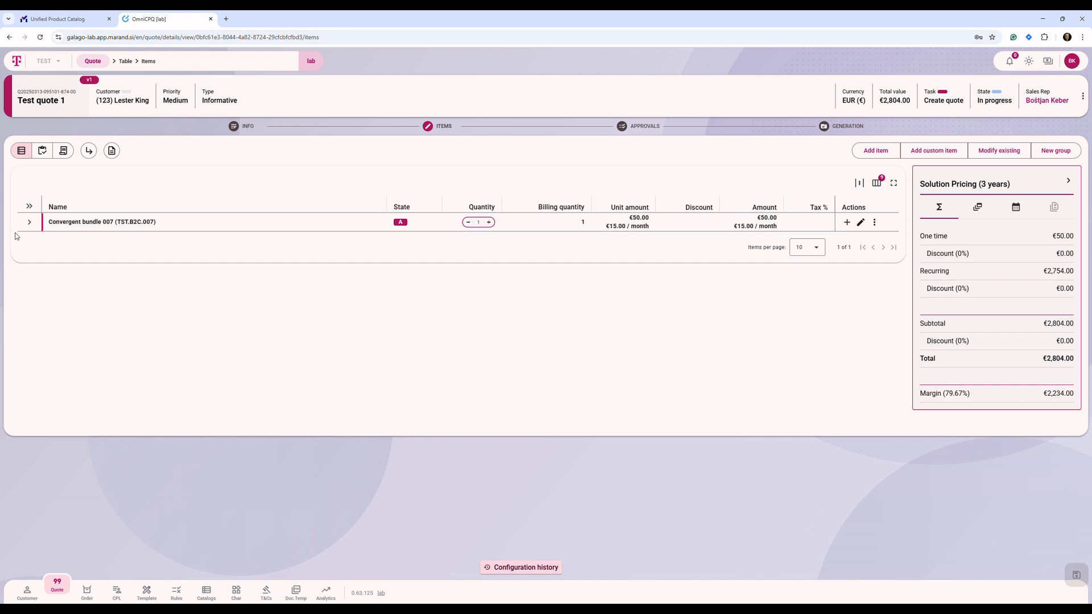
Apply a custom discount of 33 percent for 3 months to the Monthly fee of Convergent bundle 007.
{"action": "left_click", "coordinate": [30, 222]}
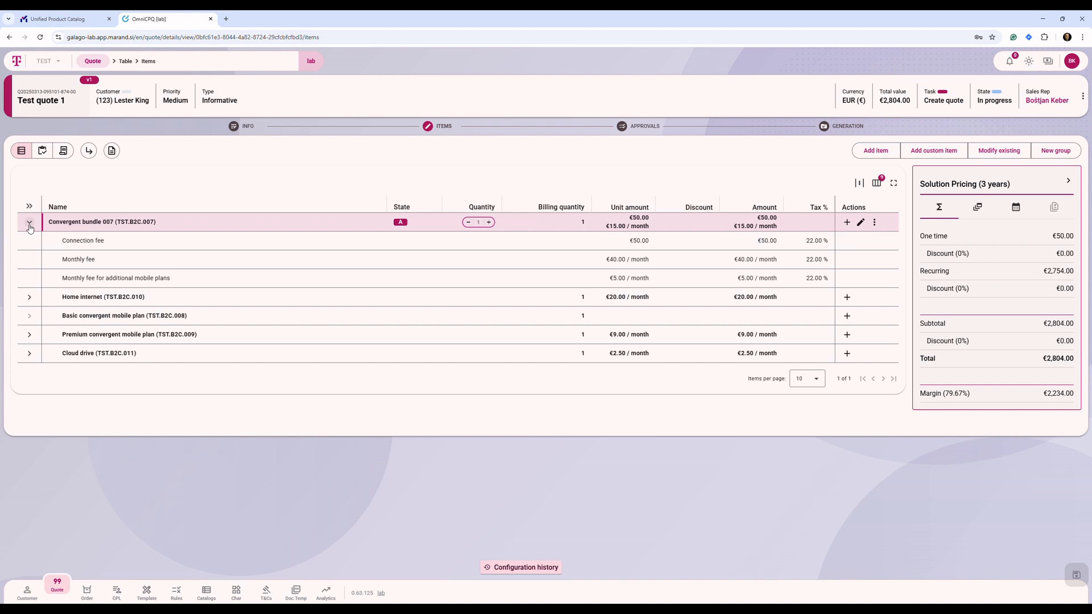
{"action": "left_click", "coordinate": [68, 263]}
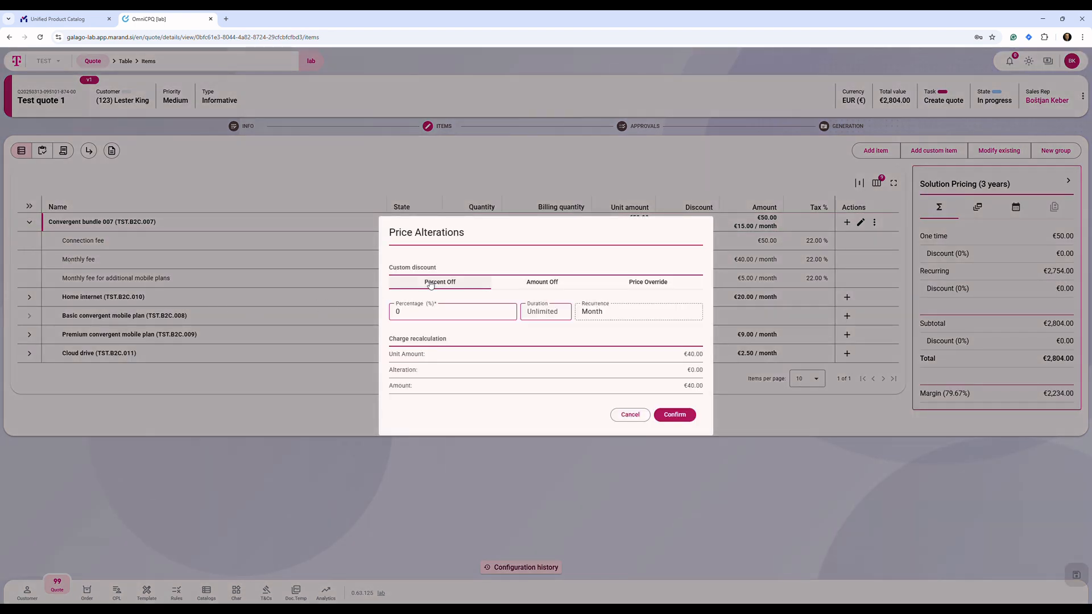
{"action": "left_click", "coordinate": [410, 313]}
{"action": "type", "text": "33"}
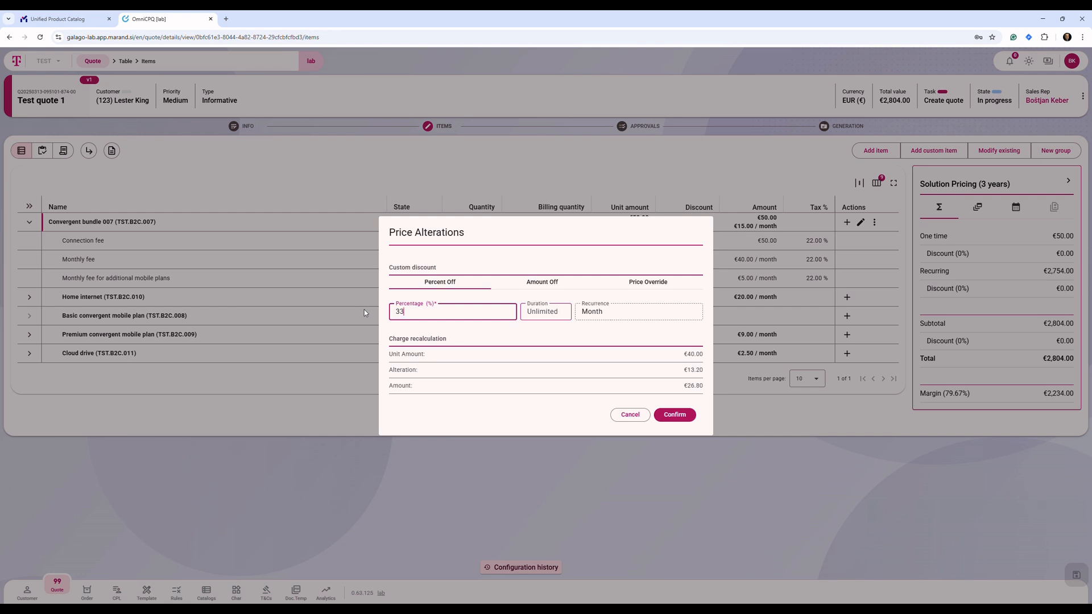
{"action": "left_click", "coordinate": [548, 314]}
{"action": "type", "text": "3"}
{"action": "left_click", "coordinate": [676, 415]}
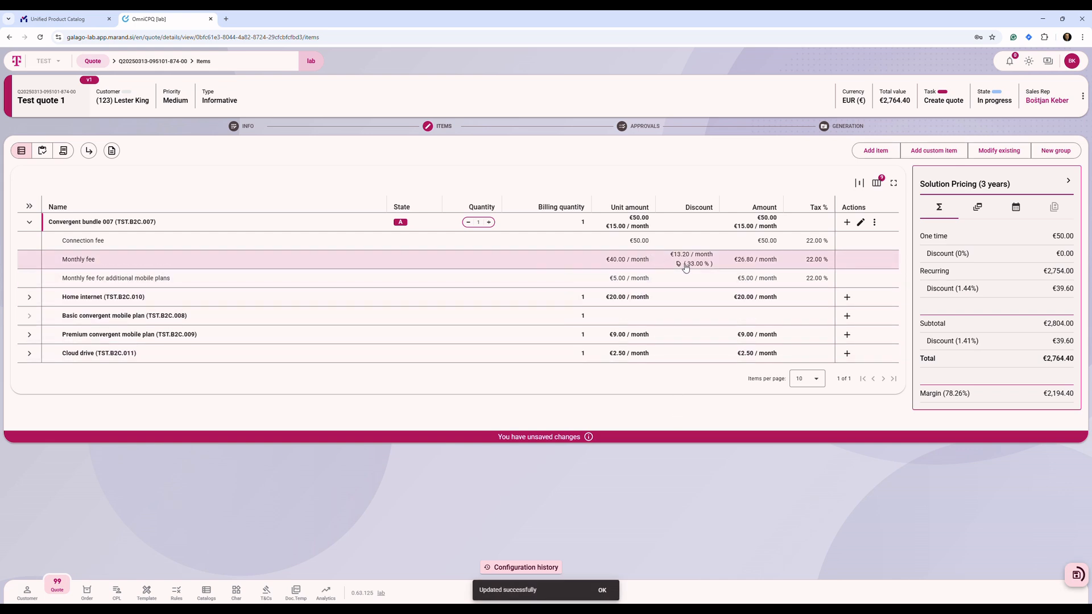
Check the discounted quote's margin and save the quote.
{"action": "mouse_move", "coordinate": [711, 271]}
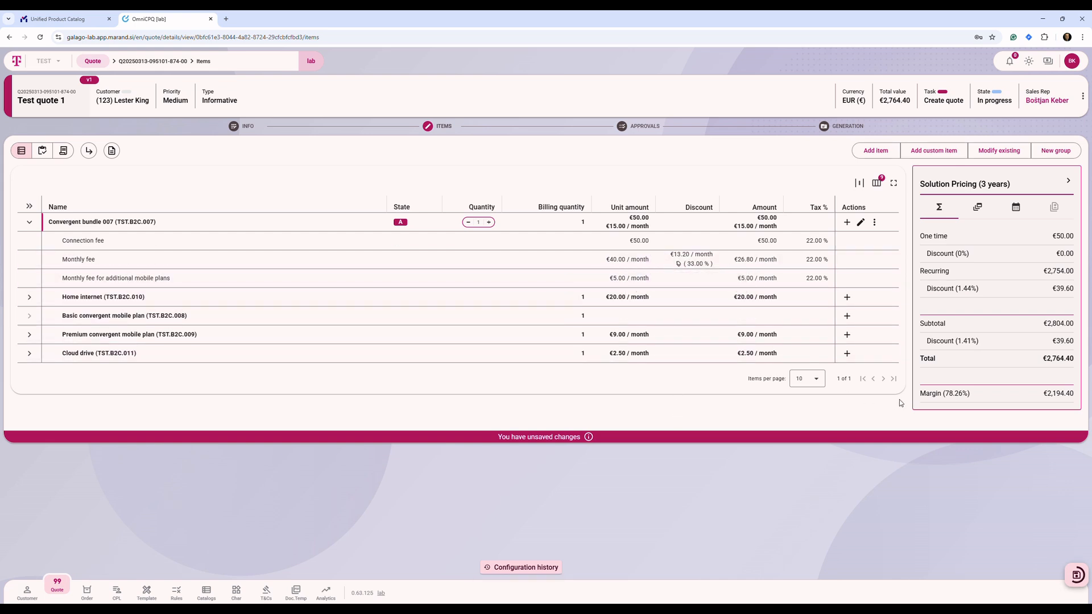
{"action": "left_click_drag", "start_coordinate": [924, 396], "coordinate": [1069, 406]}
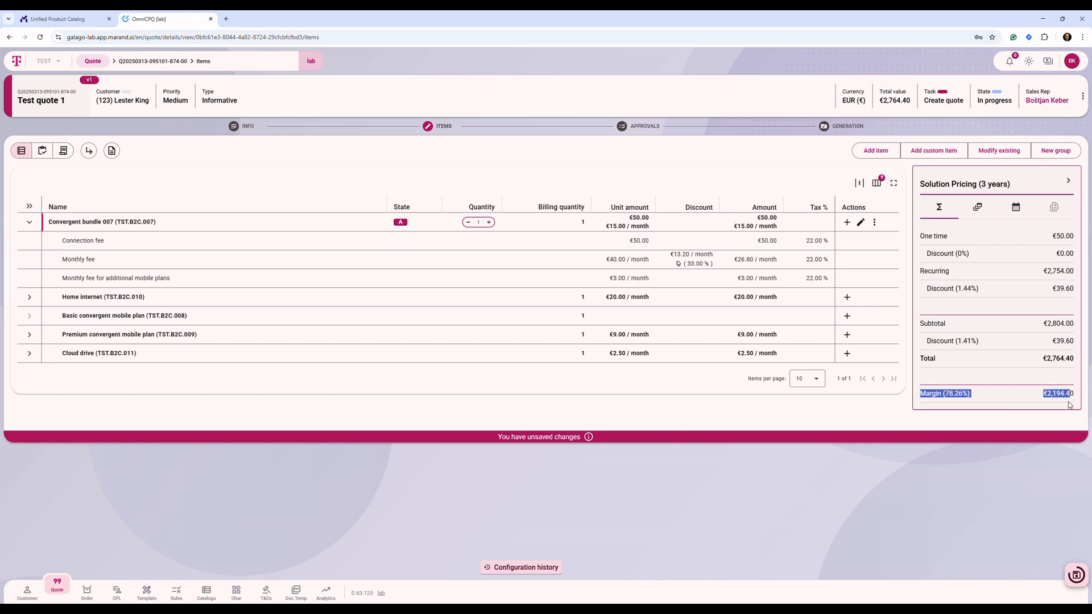
{"action": "left_click", "coordinate": [1076, 575]}
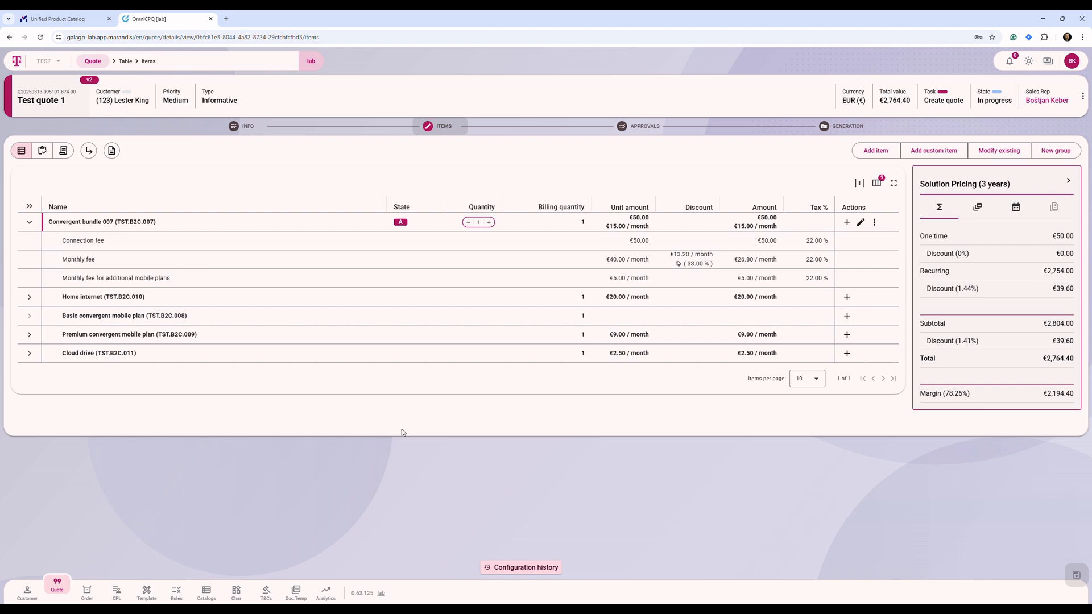
Check the quote's approval status and complete its Approve quote task as approved.
{"action": "left_click", "coordinate": [653, 124]}
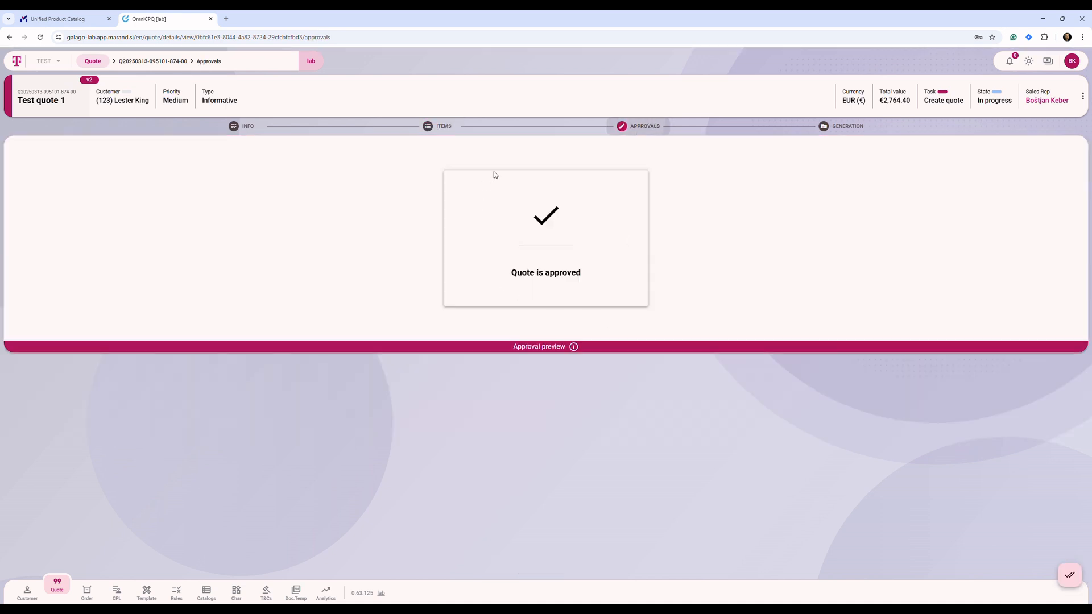
{"action": "left_click", "coordinate": [445, 127]}
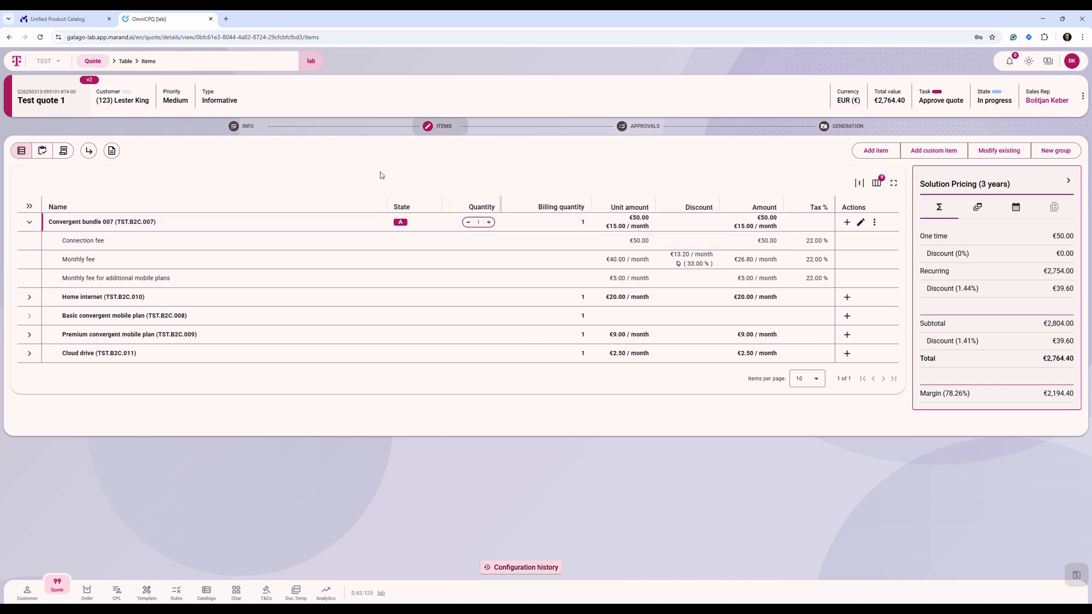
{"action": "left_click", "coordinate": [248, 129]}
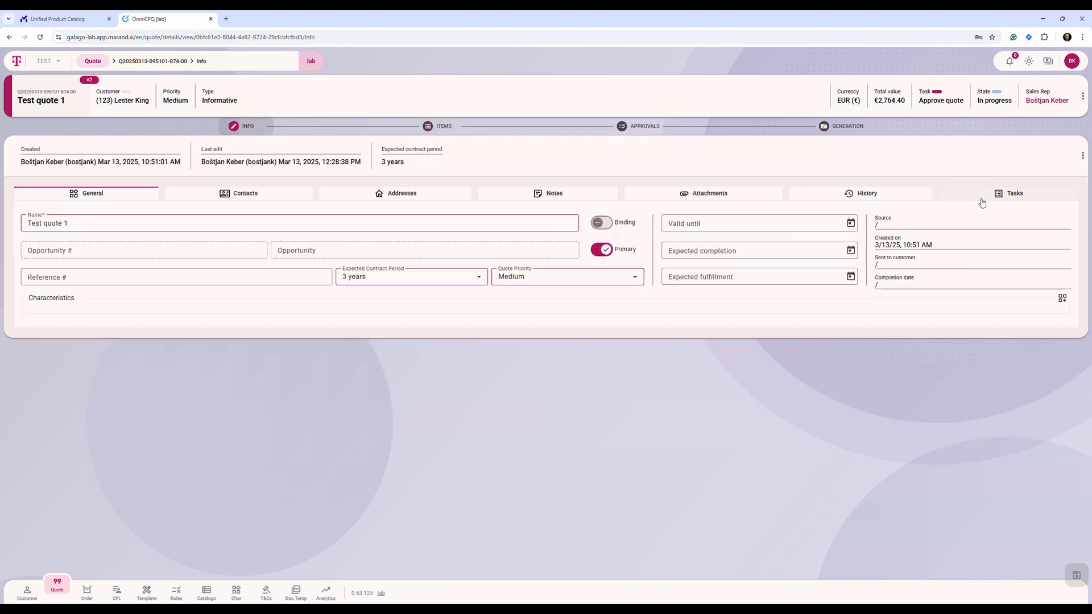
{"action": "left_click", "coordinate": [1021, 199]}
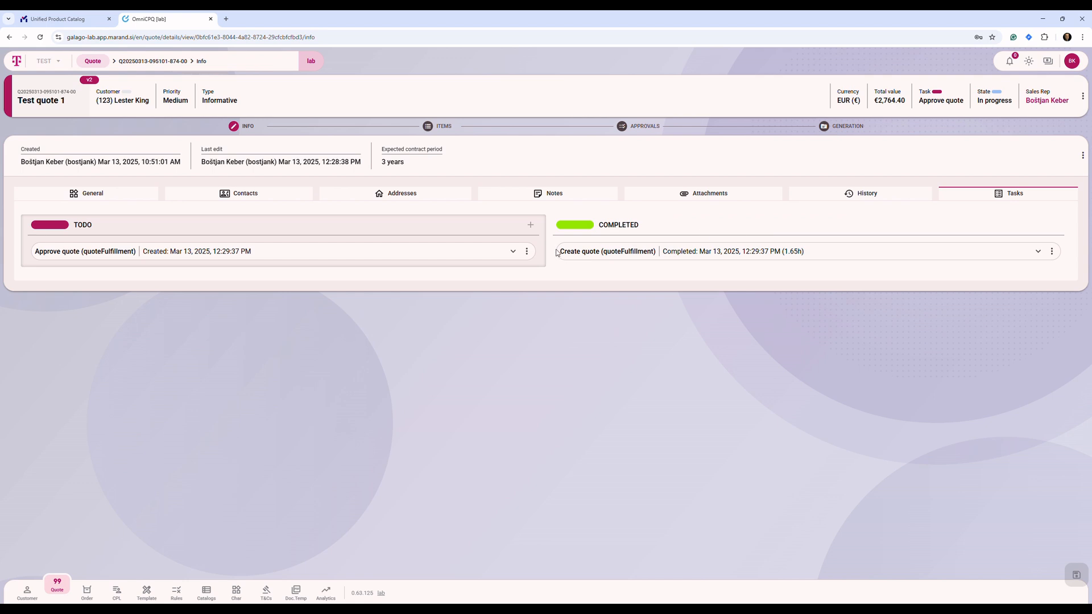
{"action": "left_click", "coordinate": [527, 252]}
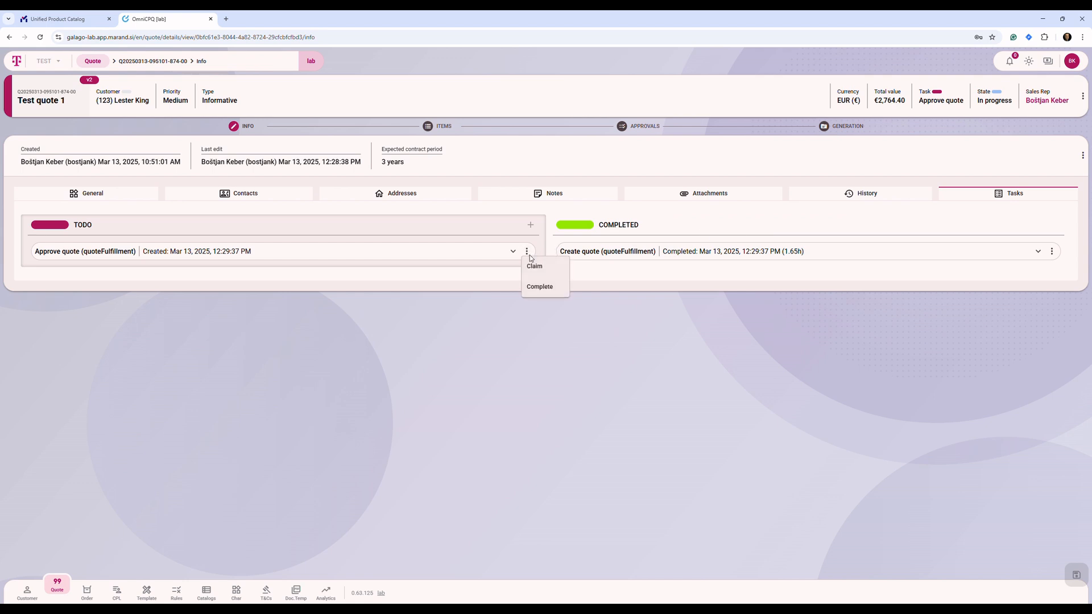
{"action": "left_click", "coordinate": [540, 287]}
{"action": "left_click", "coordinate": [402, 330]}
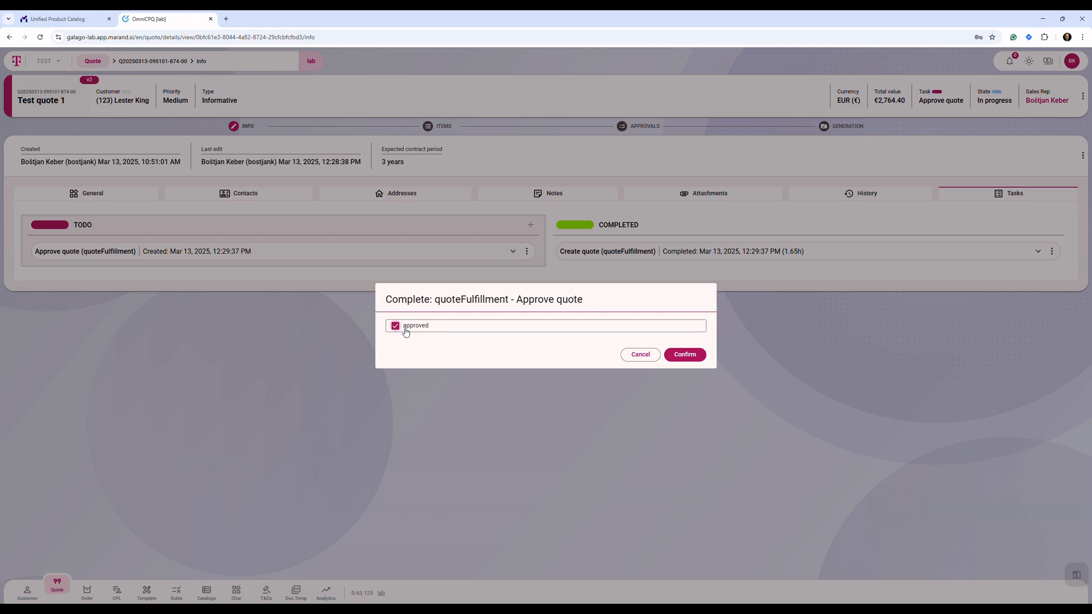
{"action": "left_click", "coordinate": [686, 355]}
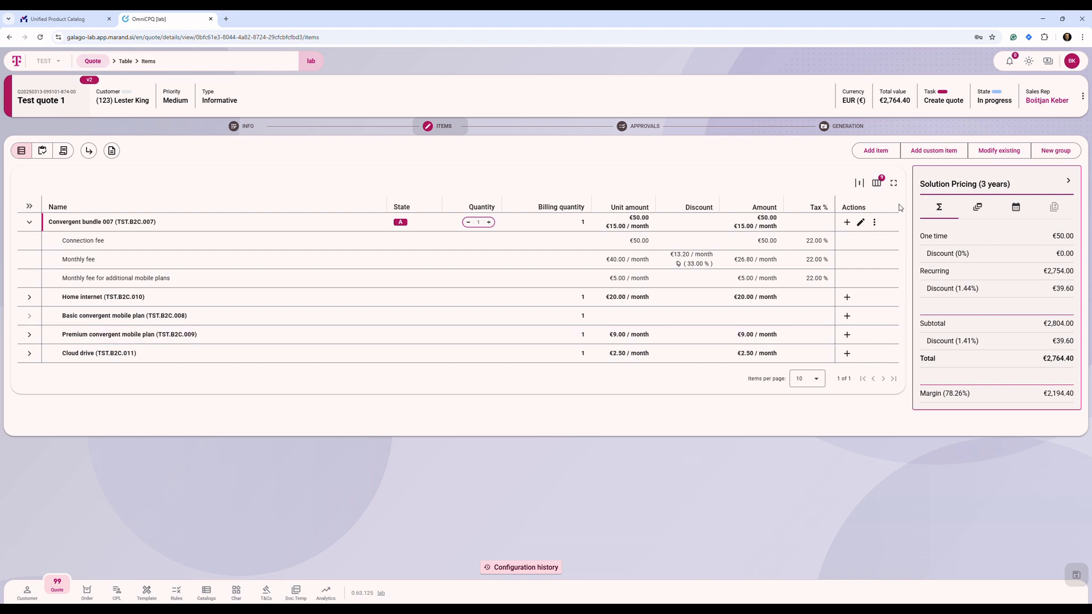
Create a quote document from the Deutsche Telekom template and save it.
{"action": "left_click", "coordinate": [837, 126]}
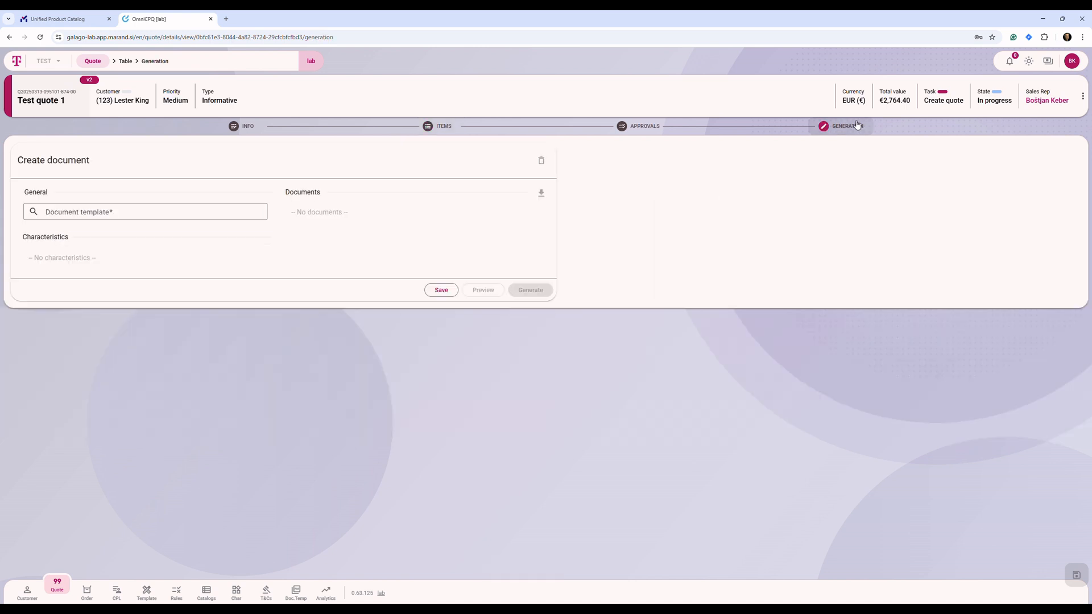
{"action": "left_click", "coordinate": [248, 211]}
{"action": "left_click", "coordinate": [214, 234]}
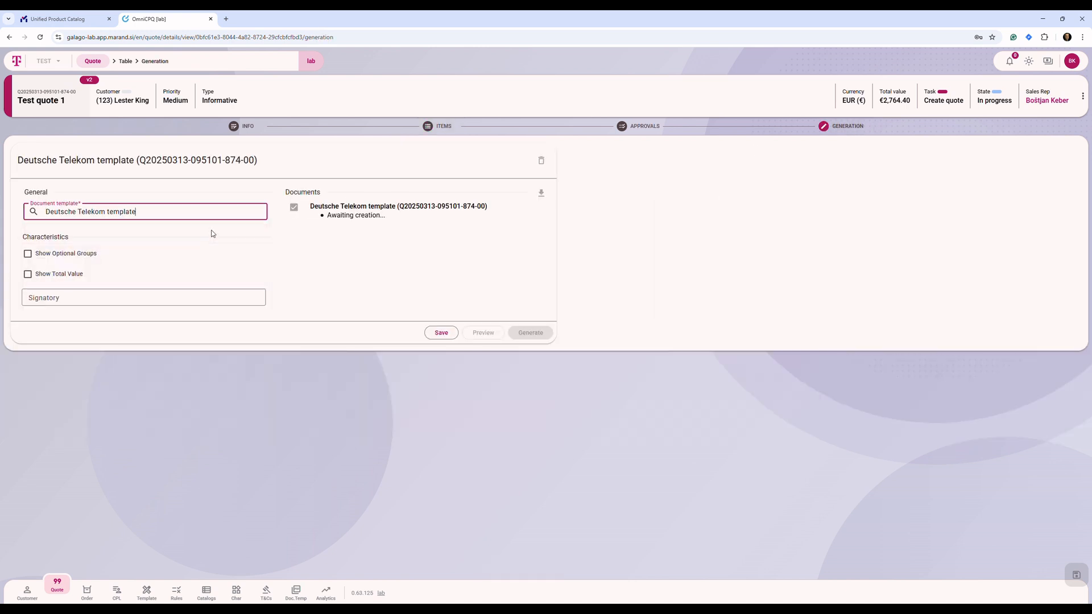
{"action": "left_click", "coordinate": [441, 332]}
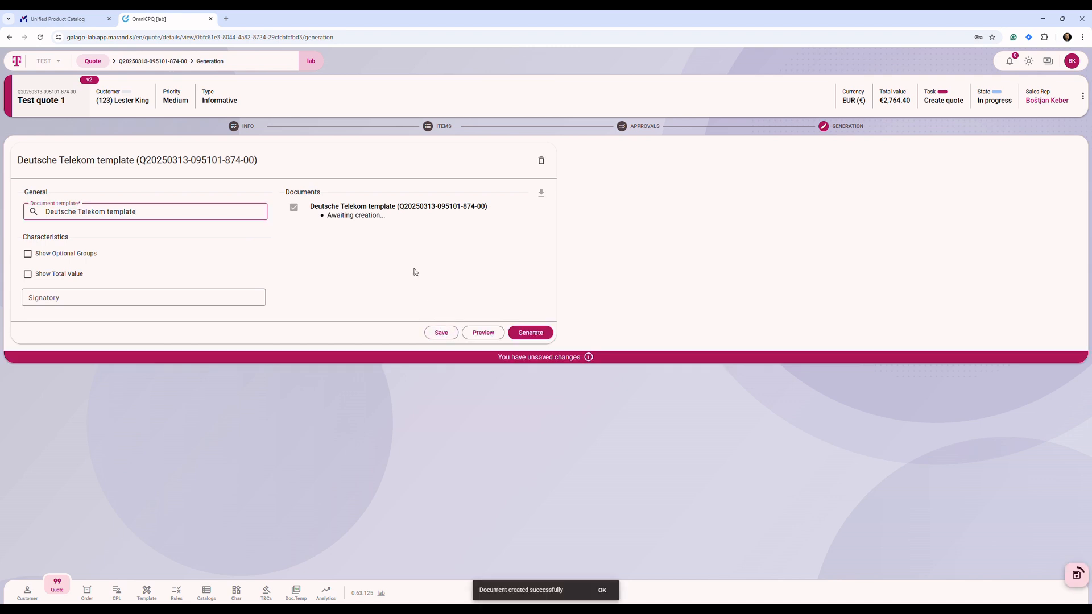
Generate the quote document as a PDF, view the generated file and close it.
{"action": "left_click", "coordinate": [536, 334]}
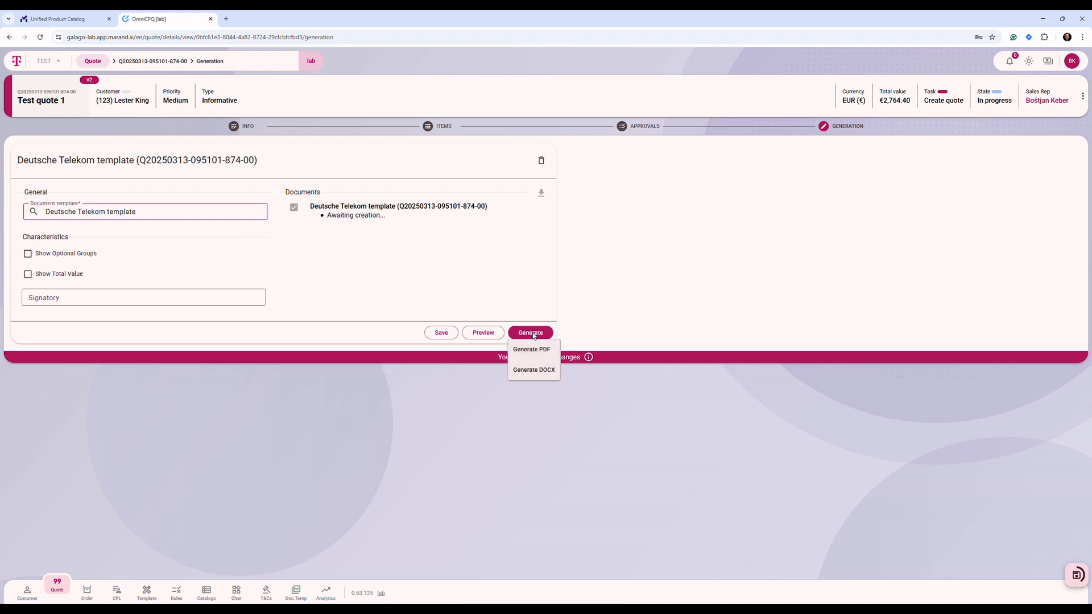
{"action": "left_click", "coordinate": [534, 350]}
{"action": "left_click", "coordinate": [621, 350]}
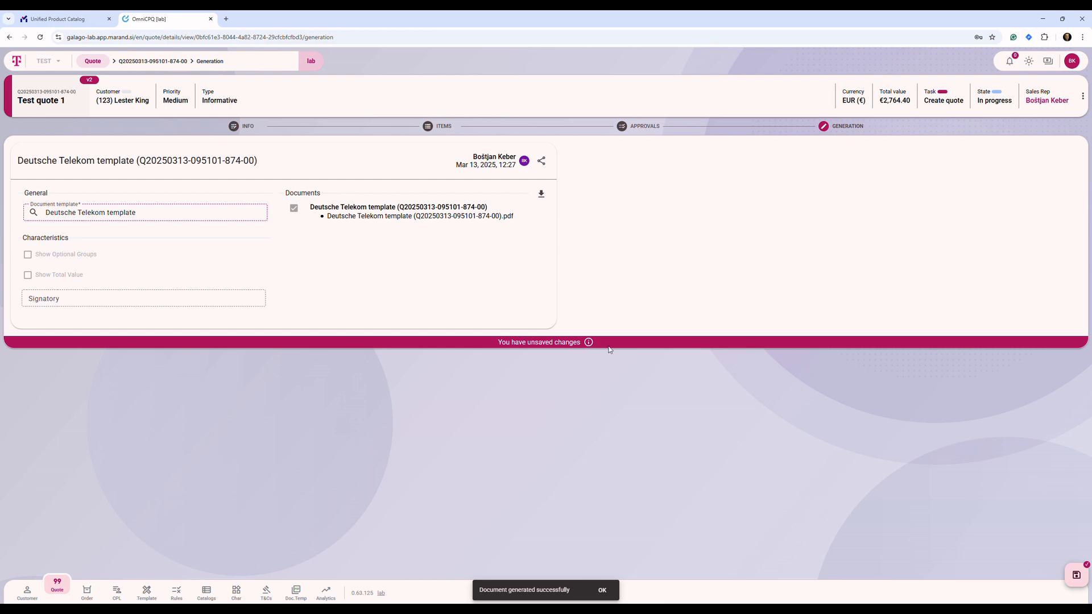
{"action": "left_click", "coordinate": [457, 217]}
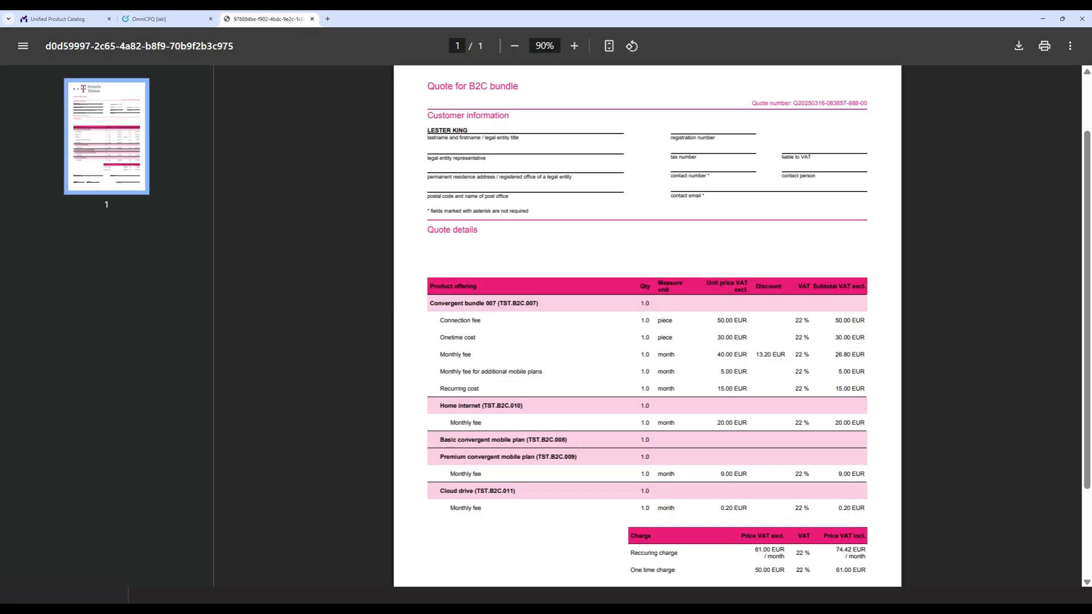
{"action": "key", "text": "ctrl+w"}
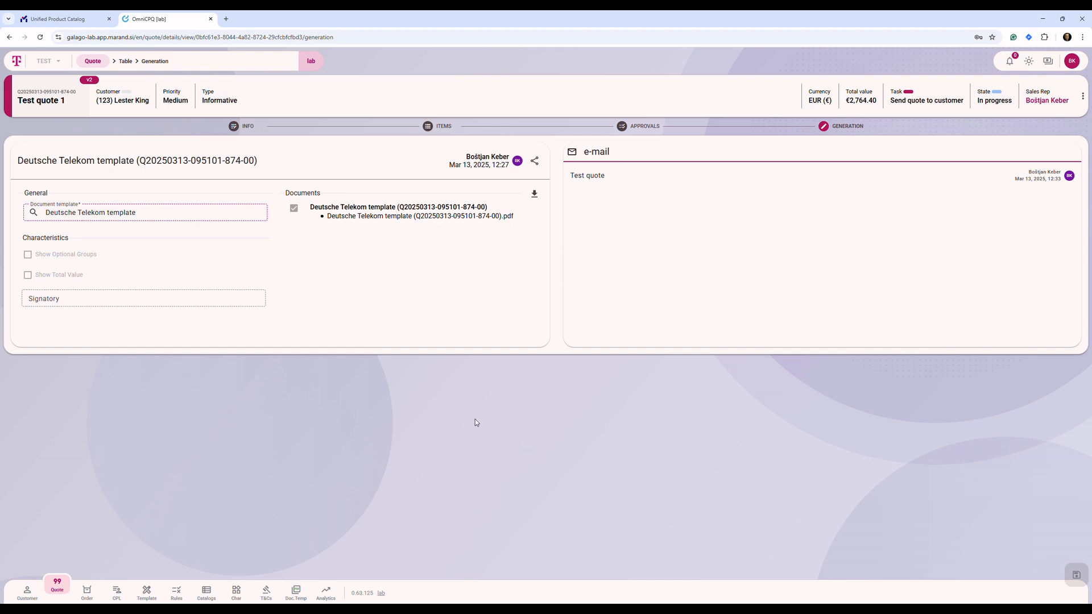
Share the generated document by e-mail, entering the recipient's e-mail address and the subject "quotation".
{"action": "left_click", "coordinate": [535, 161]}
{"action": "left_click", "coordinate": [432, 260]}
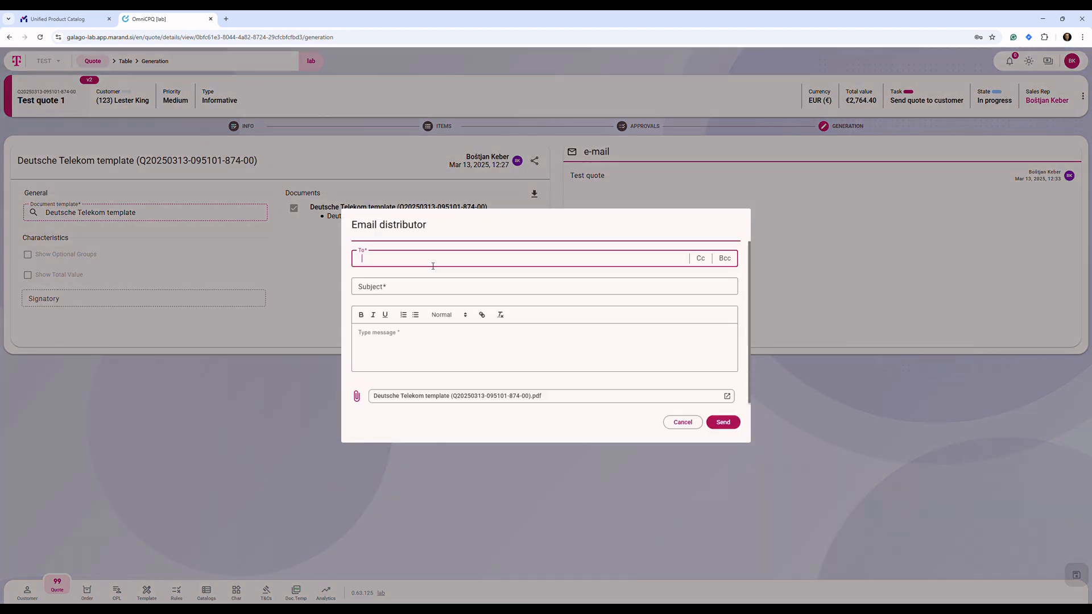
{"action": "left_click", "coordinate": [429, 288]}
{"action": "type", "text": "quo"}
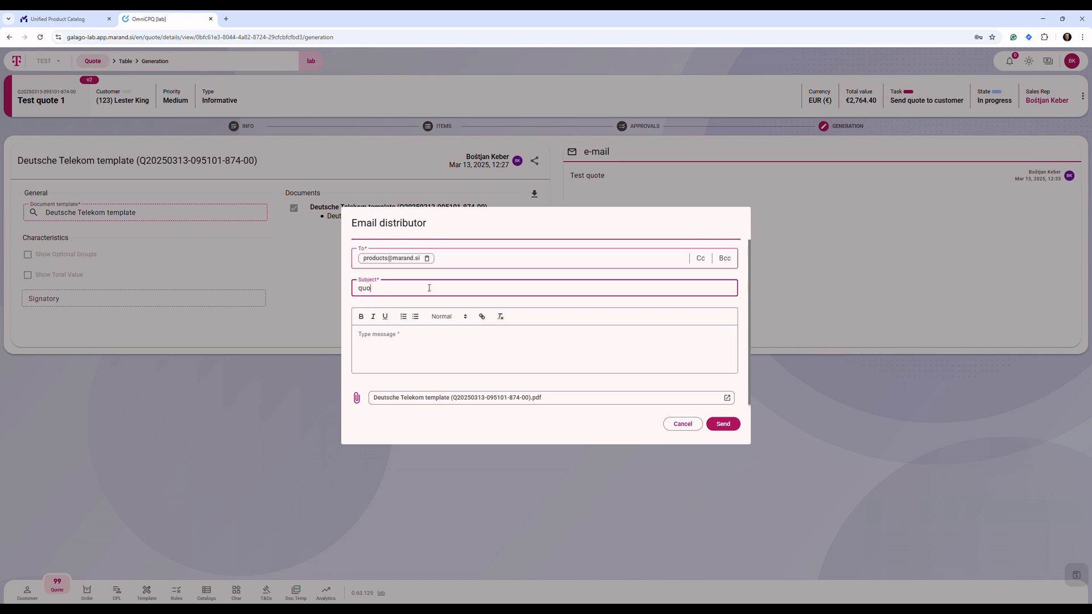
{"action": "type", "text": "tation"}
Write the message "Please, find attached a quote for our service" and send the e-mail with the attached PDF.
{"action": "left_click", "coordinate": [440, 355]}
{"action": "type", "text": "Ple"}
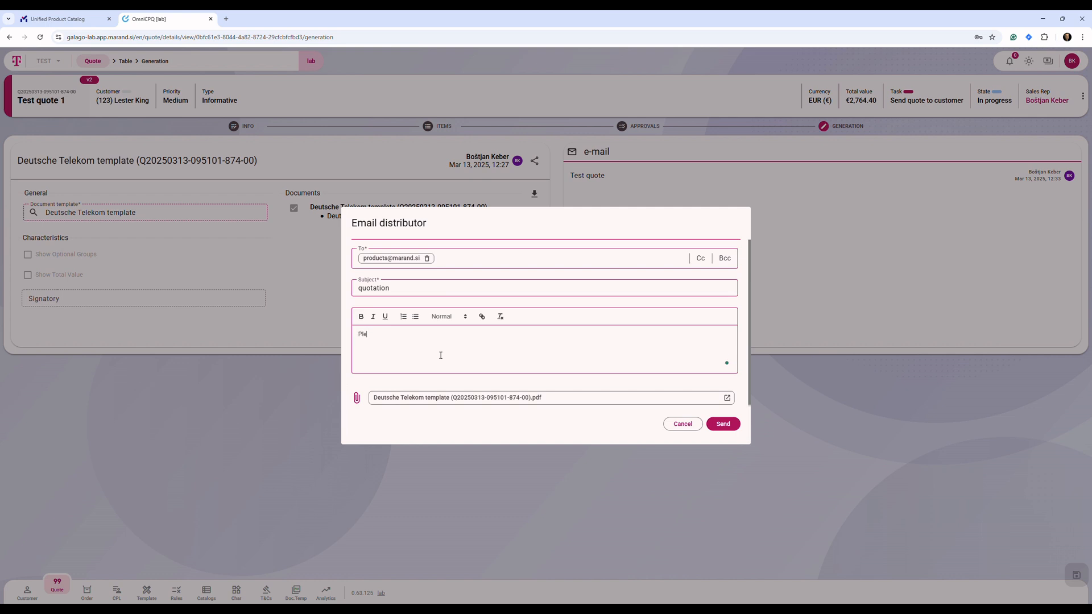
{"action": "type", "text": "ase, find attached a quote for our services"}
{"action": "left_click", "coordinate": [719, 425]}
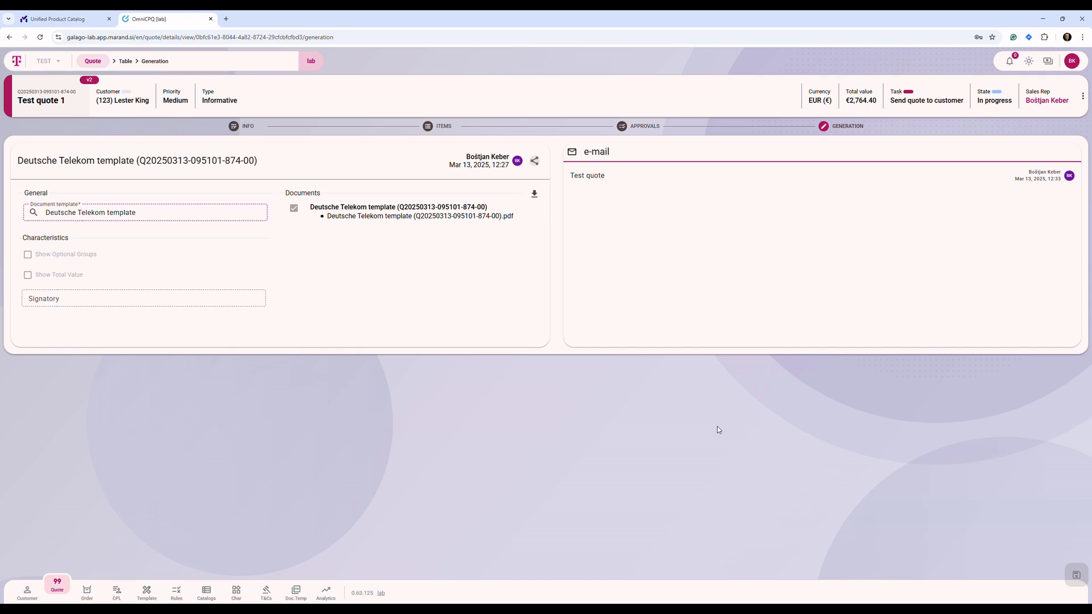